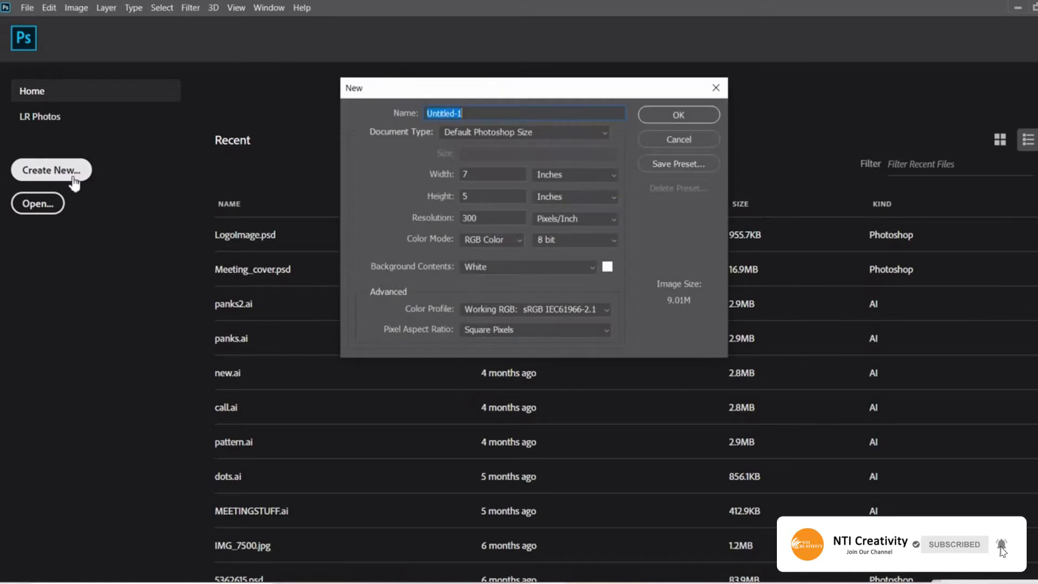
Create a new document named NewImage using the Default Photoshop Size document type.
{"action": "left_click", "coordinate": [488, 115]}
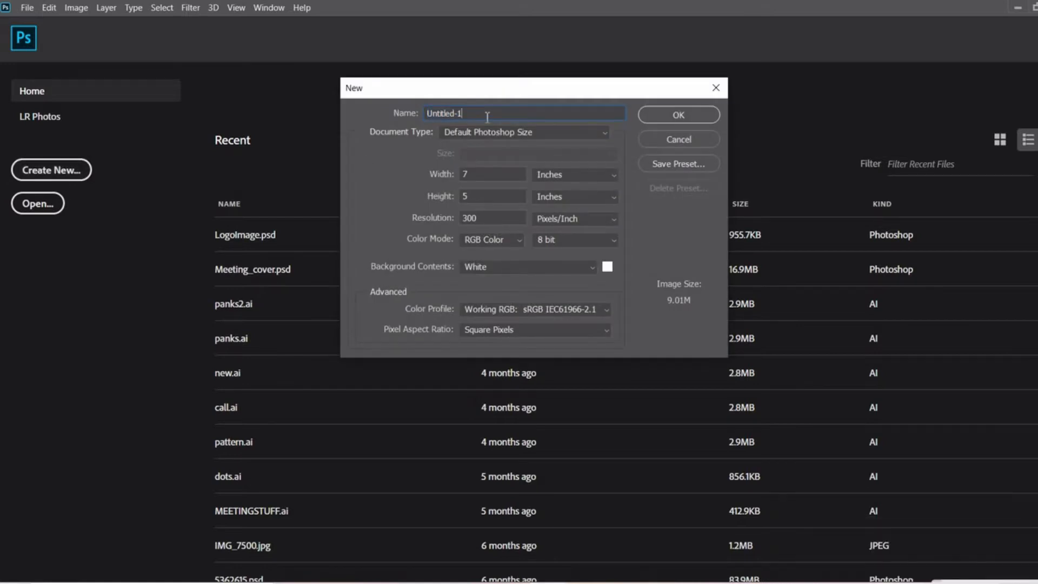
{"action": "key", "text": "BackSpace"}
{"action": "key", "text": "BackSpace"}
{"action": "key", "text": "BackSpace"}
{"action": "key", "text": "BackSpace"}
{"action": "key", "text": "BackSpace"}
{"action": "key", "text": "BackSpace"}
{"action": "key", "text": "BackSpace"}
{"action": "key", "text": "BackSpace"}
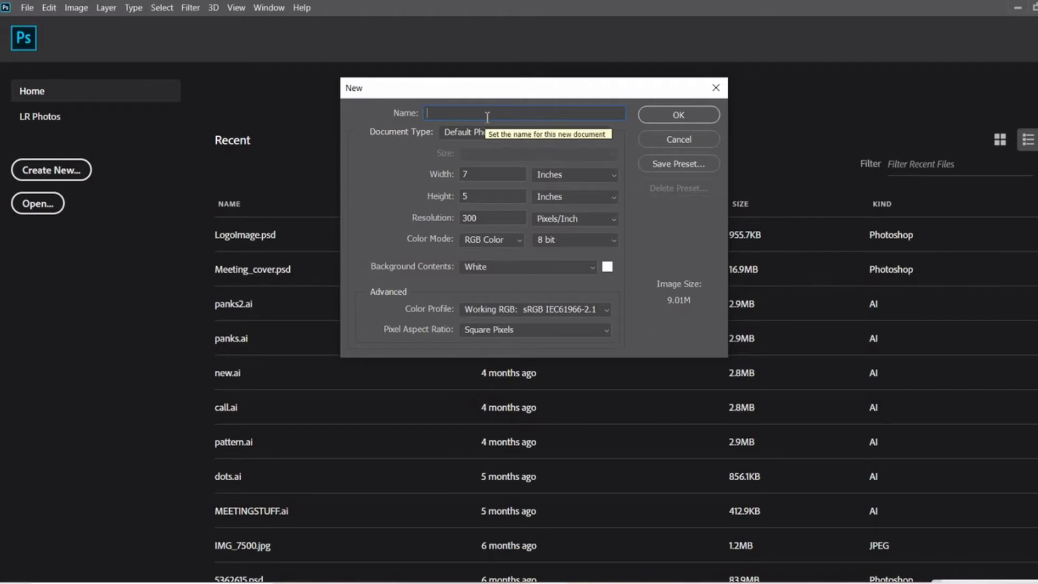
{"action": "type", "text": "New"}
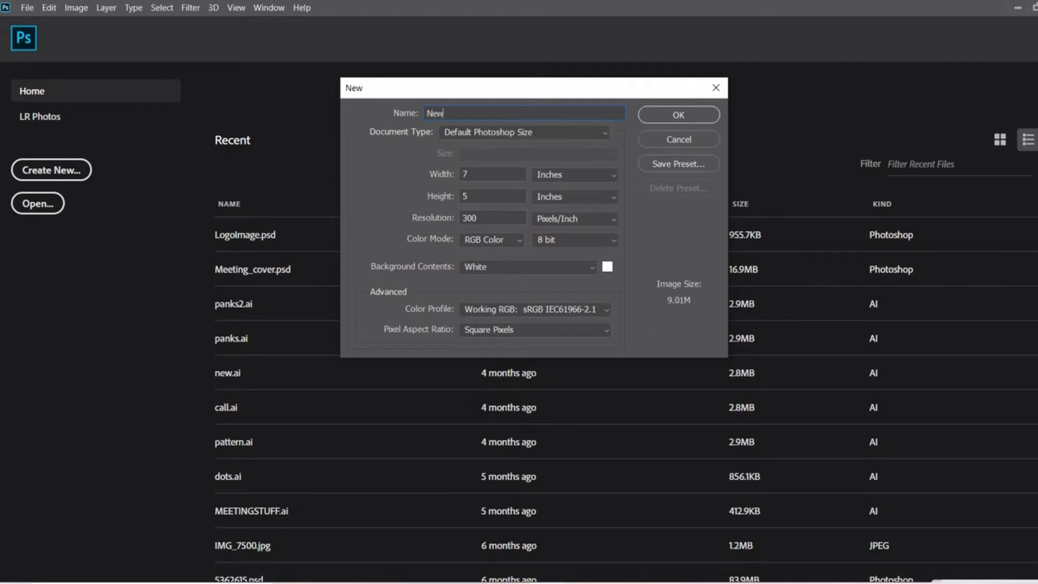
{"action": "type", "text": "Image"}
{"action": "left_click", "coordinate": [572, 135]}
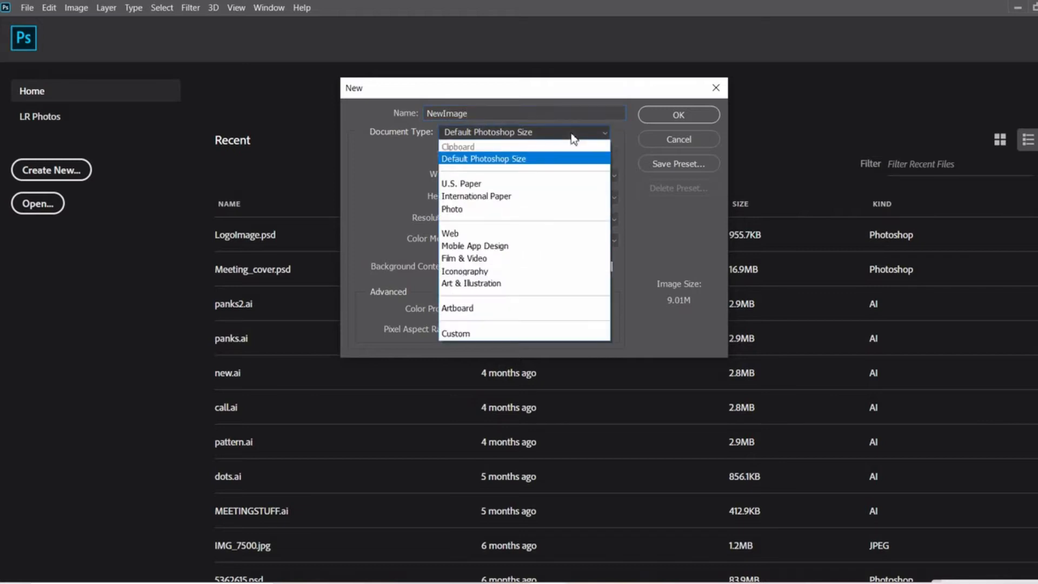
{"action": "left_click", "coordinate": [541, 161]}
{"action": "left_click", "coordinate": [679, 115]}
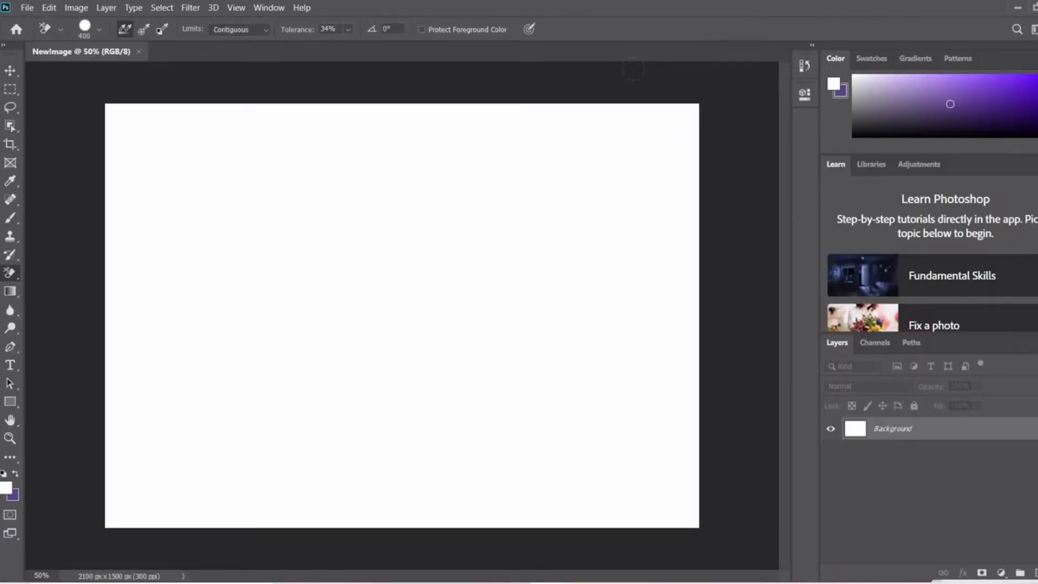
Place the expressive-attractive-african-american-female photo from the Desktop's Image folder into the NewImage document.
{"action": "left_click", "coordinate": [4, 71]}
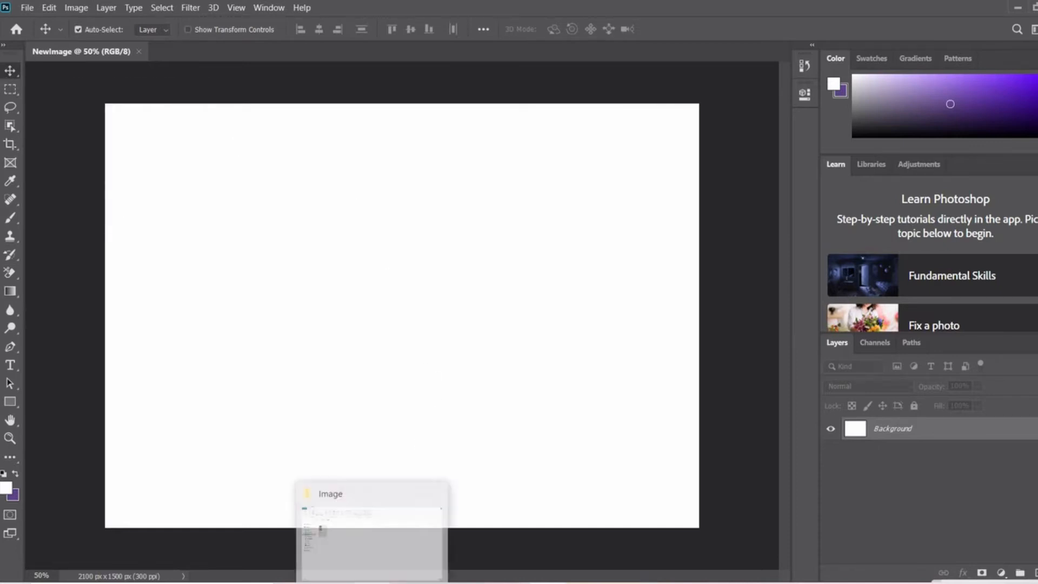
{"action": "left_click", "coordinate": [371, 524]}
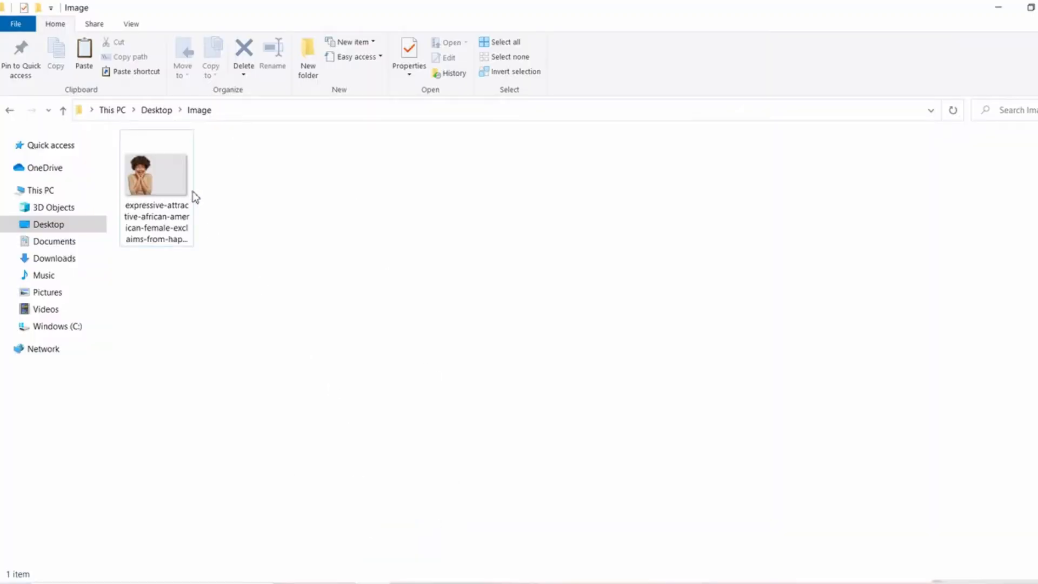
{"action": "left_click_drag", "start_coordinate": [169, 178], "coordinate": [417, 403]}
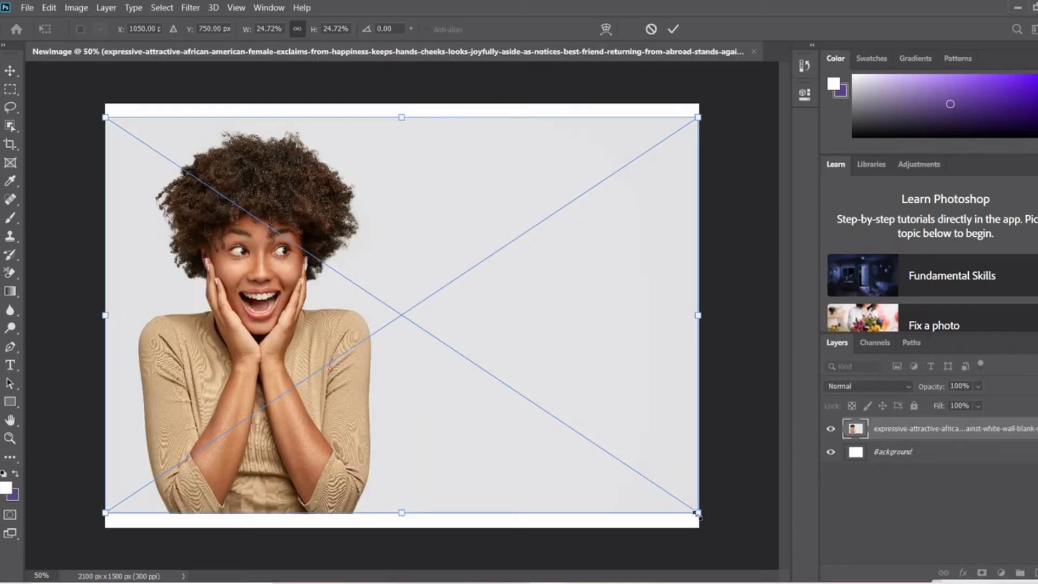
Enlarge the placed photo to about 25.6% width and 27% height, centre it over the whole canvas, and commit the transform.
{"action": "left_click_drag", "start_coordinate": [698, 513], "coordinate": [713, 536]}
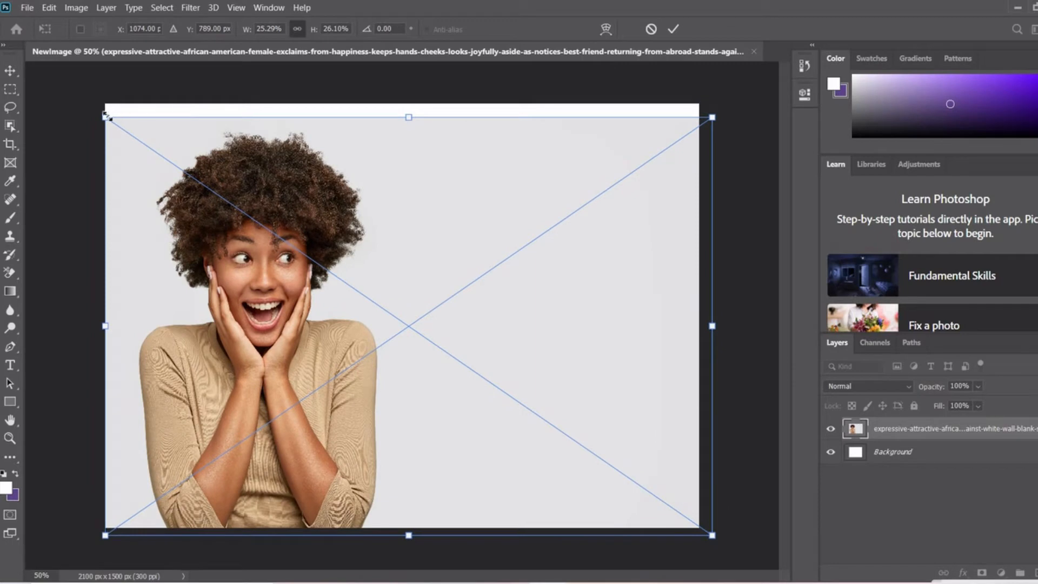
{"action": "left_click_drag", "start_coordinate": [107, 116], "coordinate": [97, 104]}
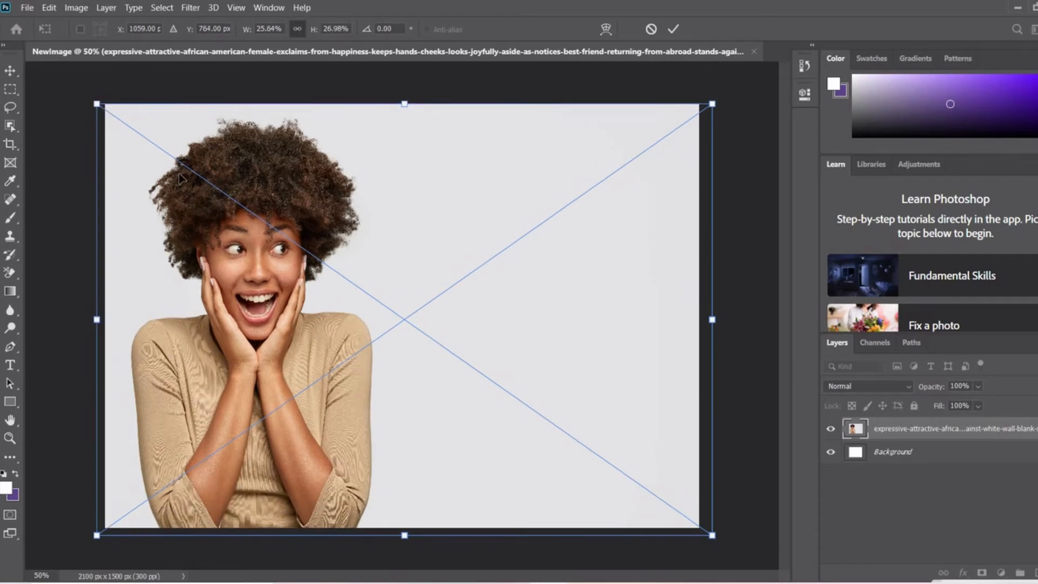
{"action": "left_click_drag", "start_coordinate": [181, 178], "coordinate": [183, 176]}
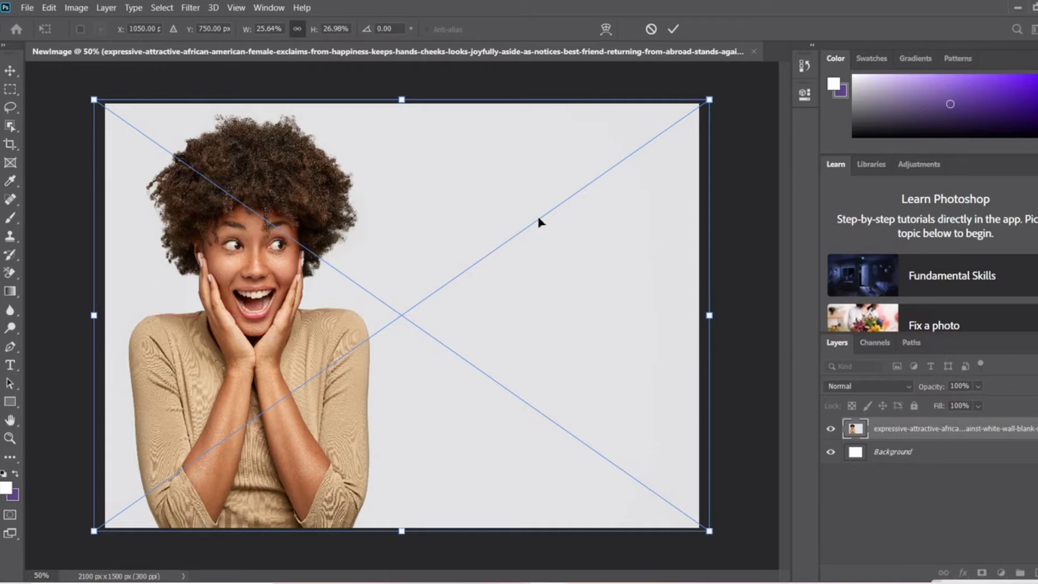
{"action": "left_click", "coordinate": [11, 71]}
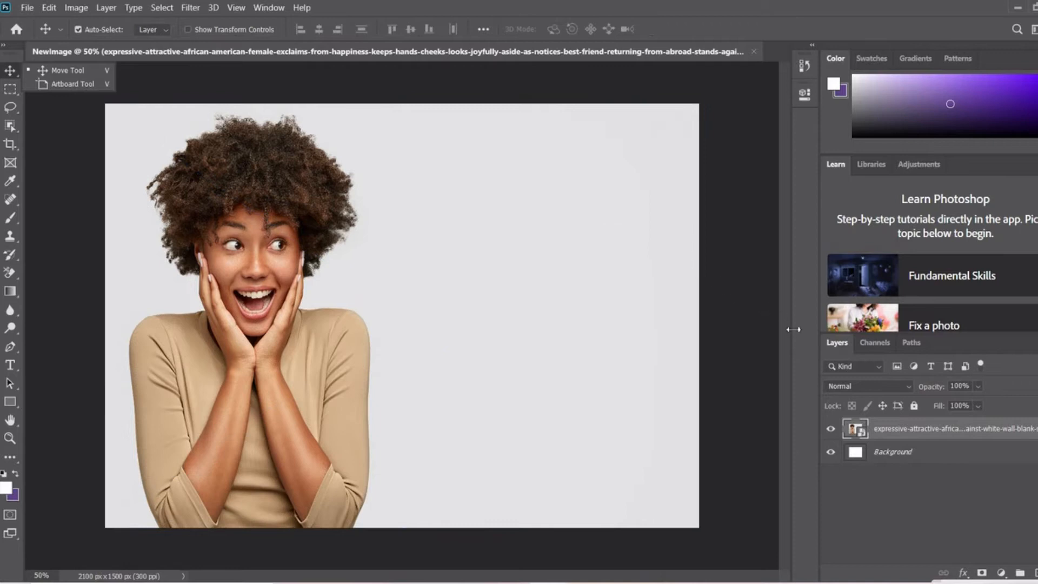
Unlock the white Background layer and delete it.
{"action": "left_click", "coordinate": [1019, 460]}
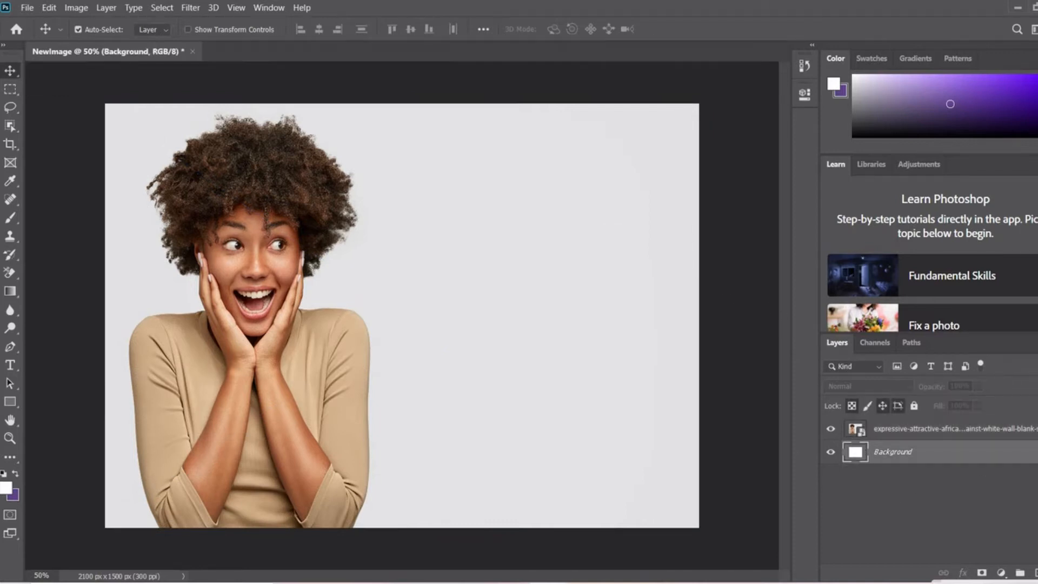
{"action": "left_click", "coordinate": [1016, 460]}
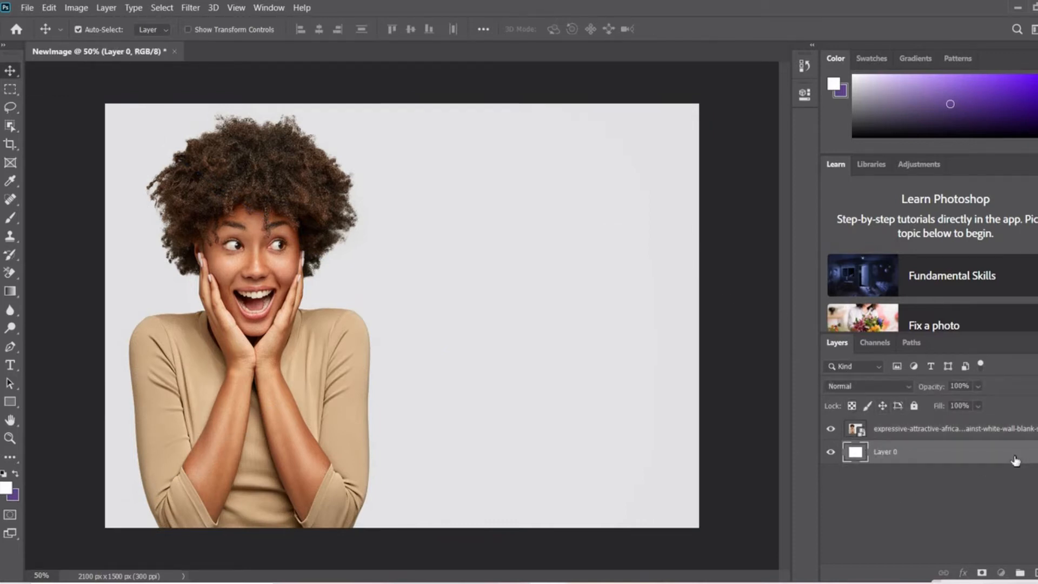
{"action": "key", "text": "Delete"}
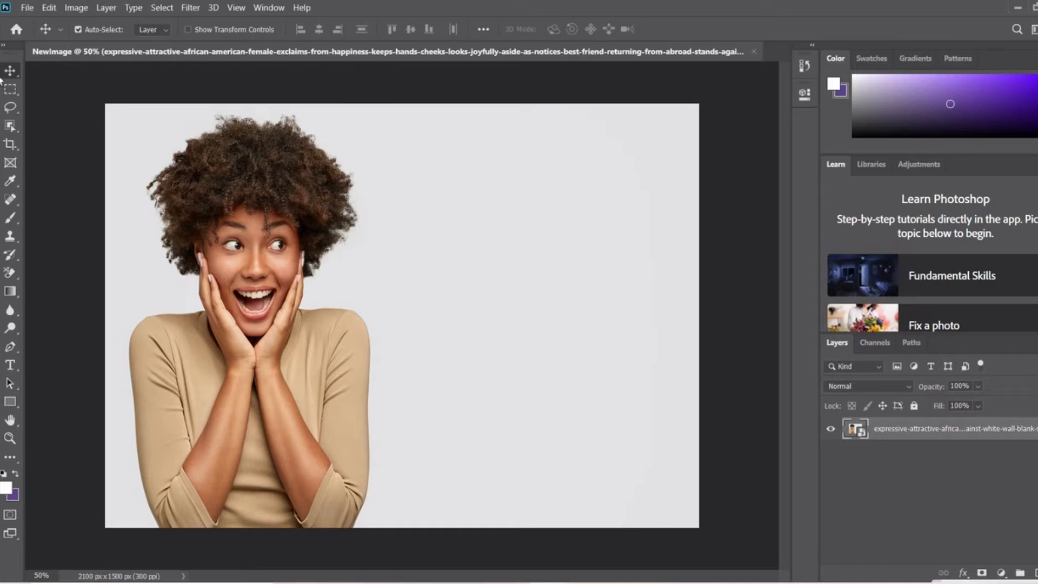
Draw a rectangle shape of about 2098 x 1505 px covering the entire canvas.
{"action": "left_click", "coordinate": [10, 403]}
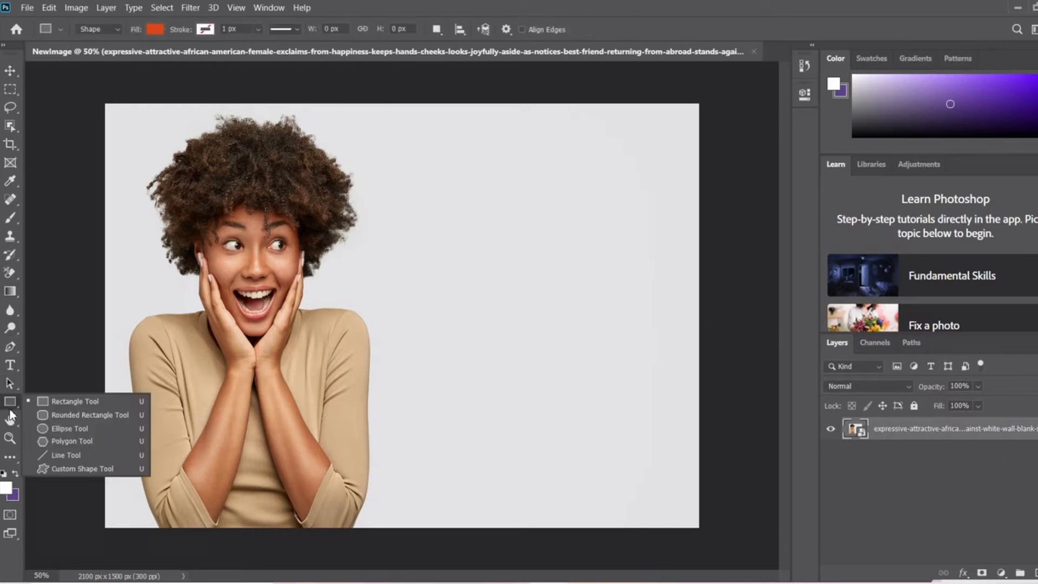
{"action": "left_click", "coordinate": [63, 404]}
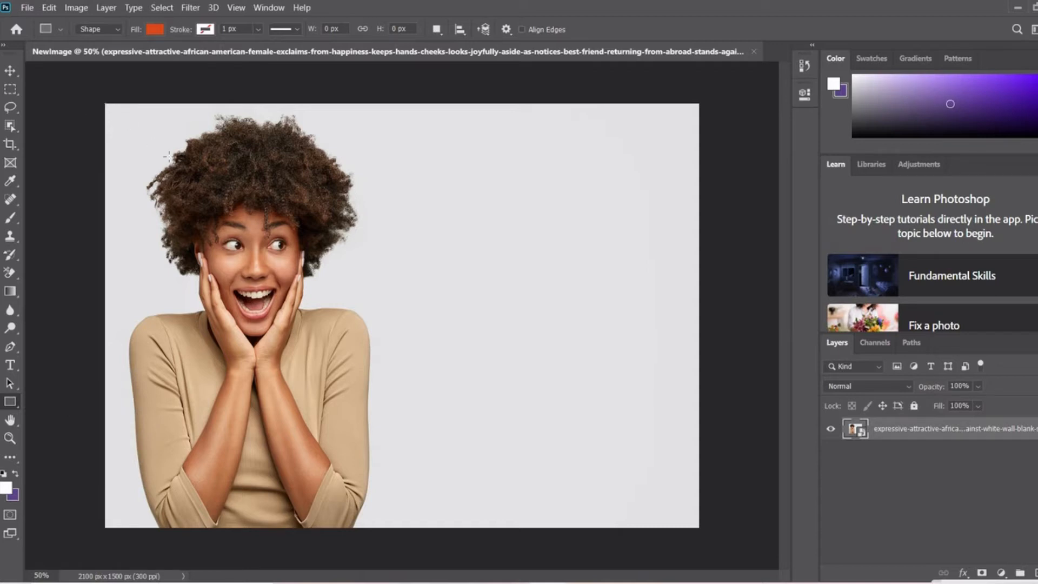
{"action": "left_click_drag", "start_coordinate": [106, 103], "coordinate": [699, 529]}
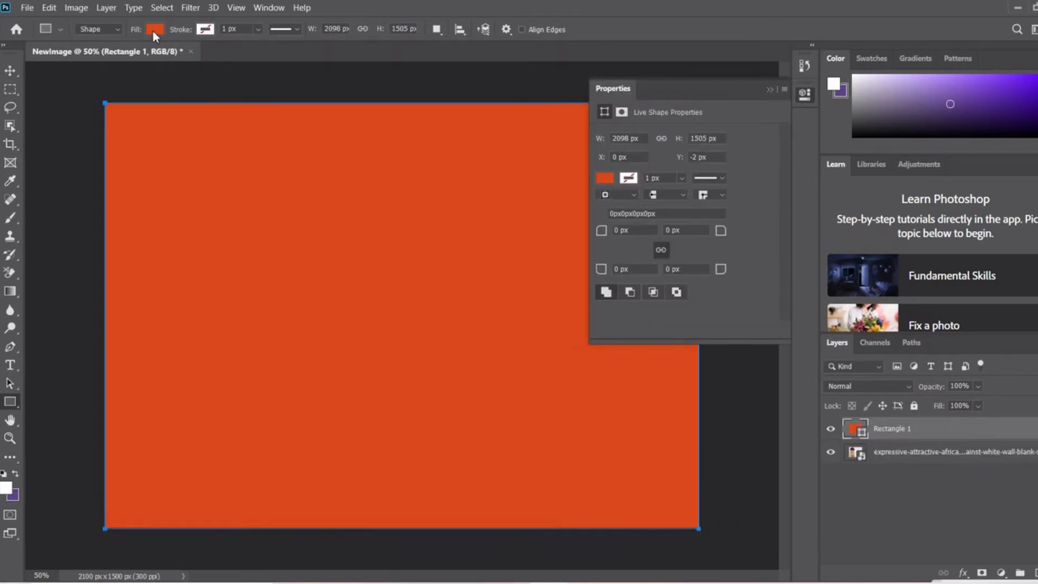
Fill the rectangle with cyan from the recently used colors and move its layer below the photo layer.
{"action": "left_click", "coordinate": [155, 30]}
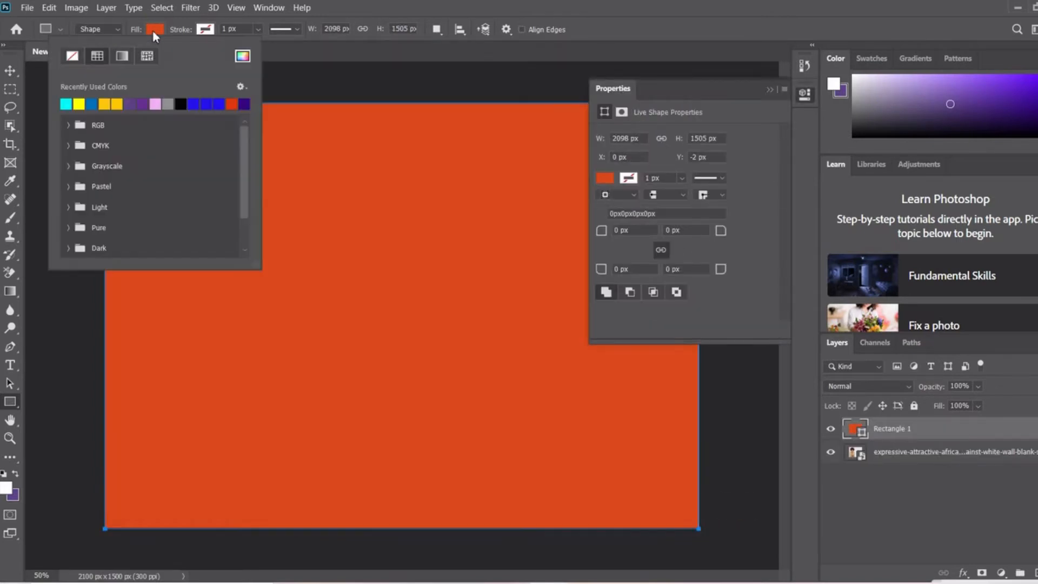
{"action": "left_click", "coordinate": [66, 104]}
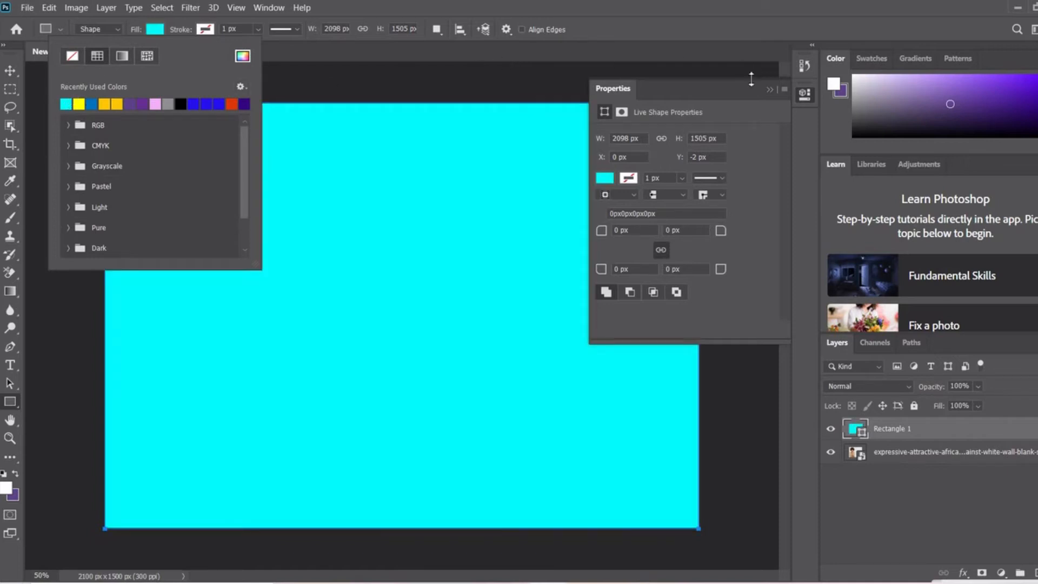
{"action": "left_click", "coordinate": [772, 89]}
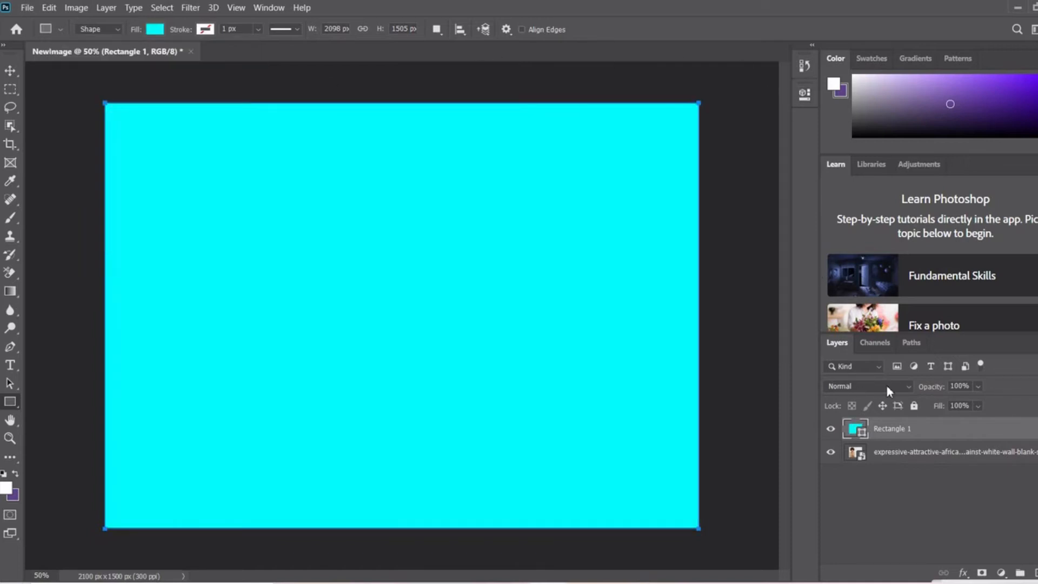
{"action": "left_click_drag", "start_coordinate": [941, 429], "coordinate": [946, 471]}
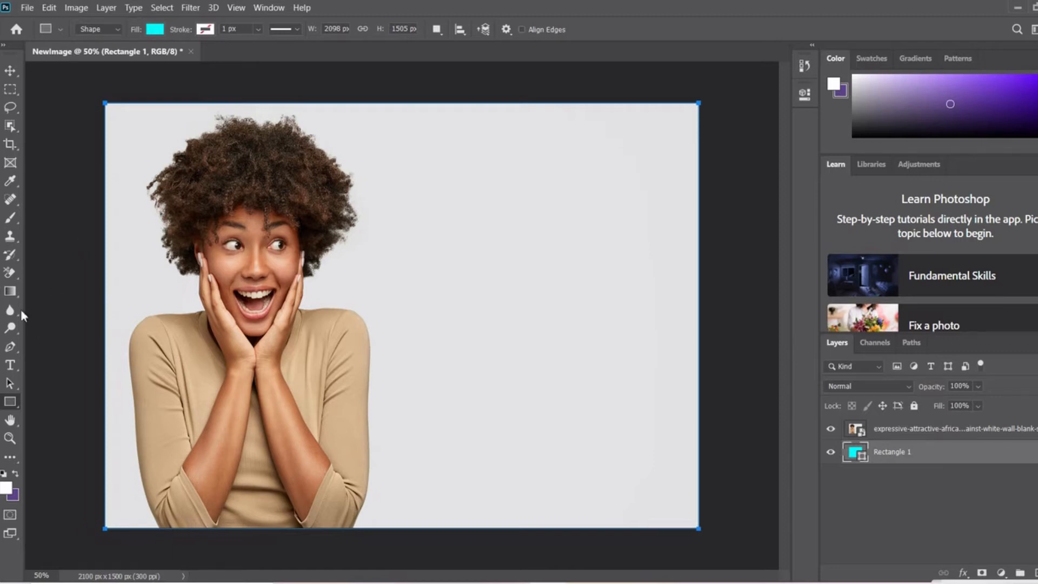
Choose the Background Eraser Tool and rasterize the photo's smart object layer so it can be erased.
{"action": "left_click", "coordinate": [11, 275]}
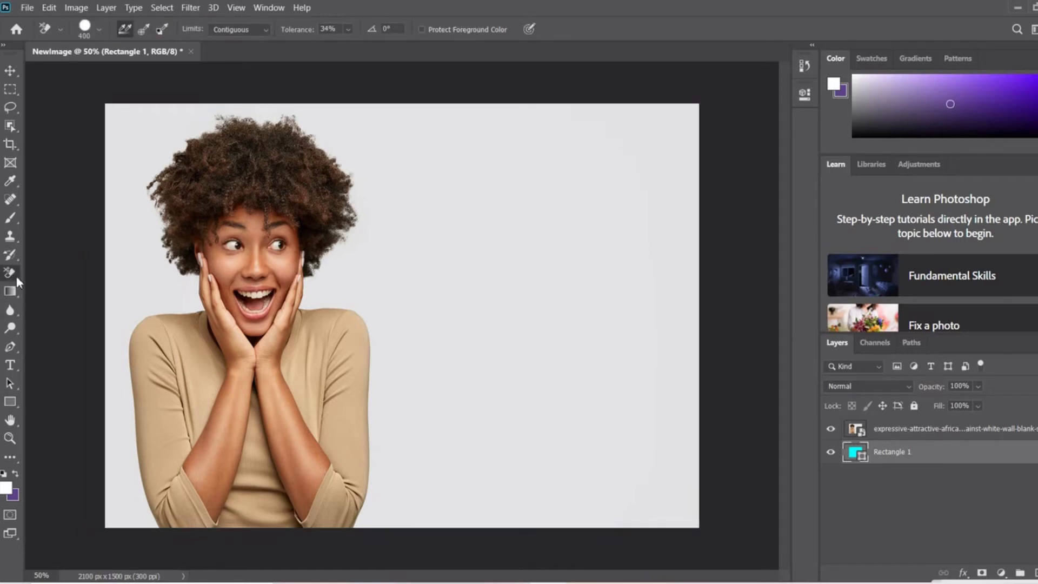
{"action": "right_click", "coordinate": [16, 276]}
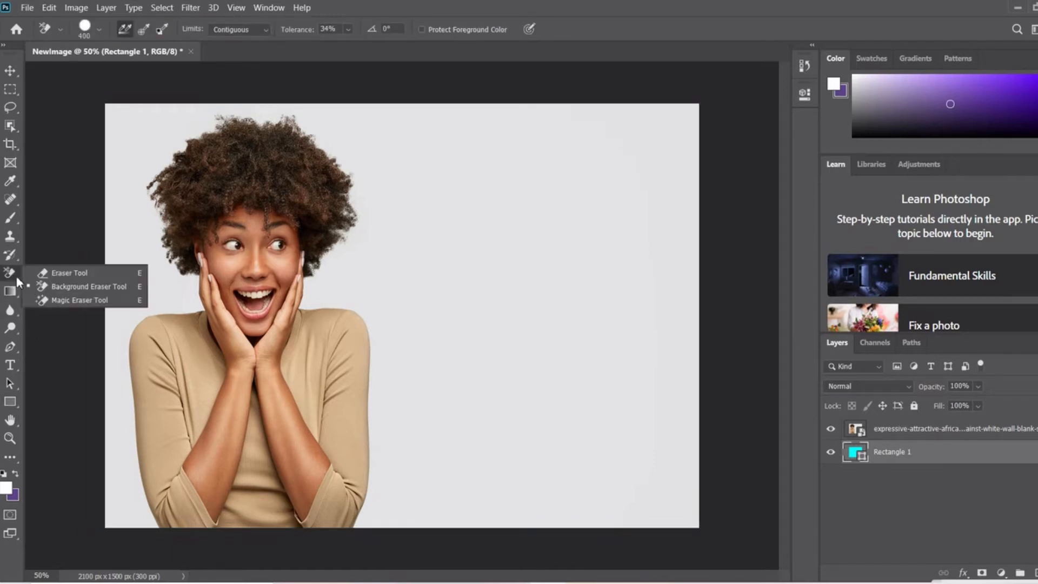
{"action": "left_click", "coordinate": [78, 292]}
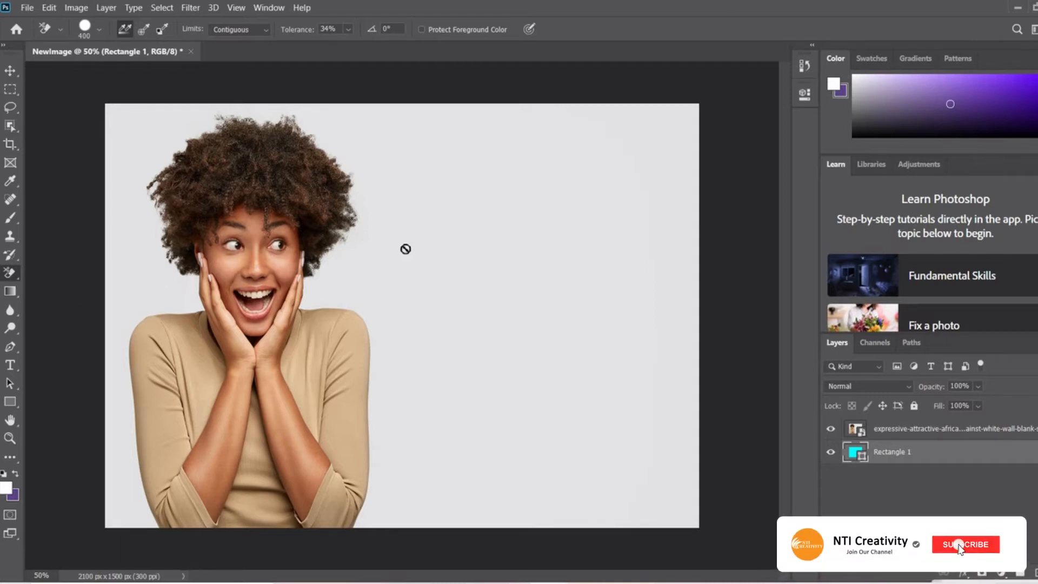
{"action": "left_click", "coordinate": [925, 430]}
{"action": "left_click", "coordinate": [497, 263]}
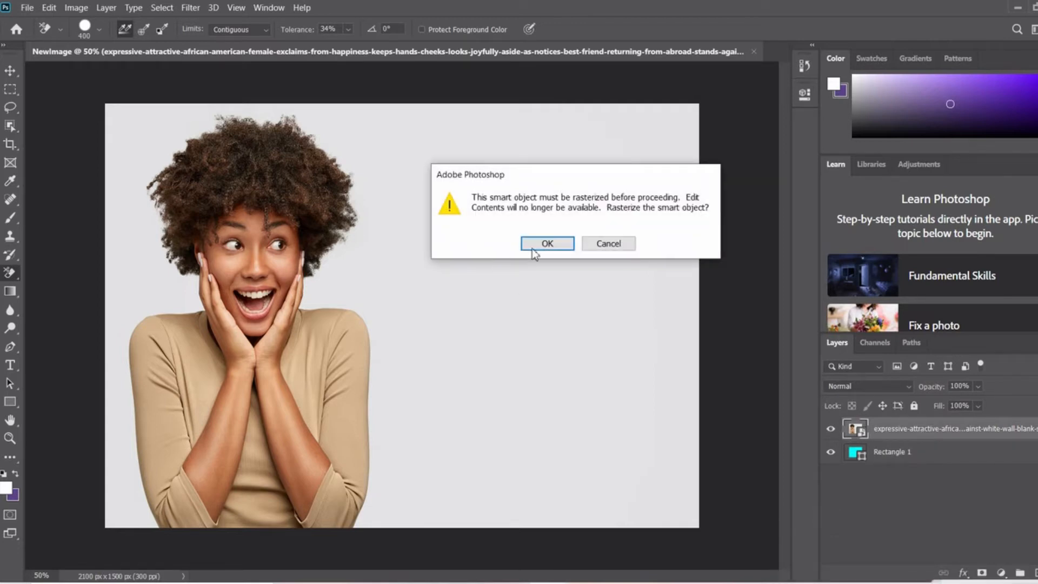
{"action": "left_click", "coordinate": [546, 244]}
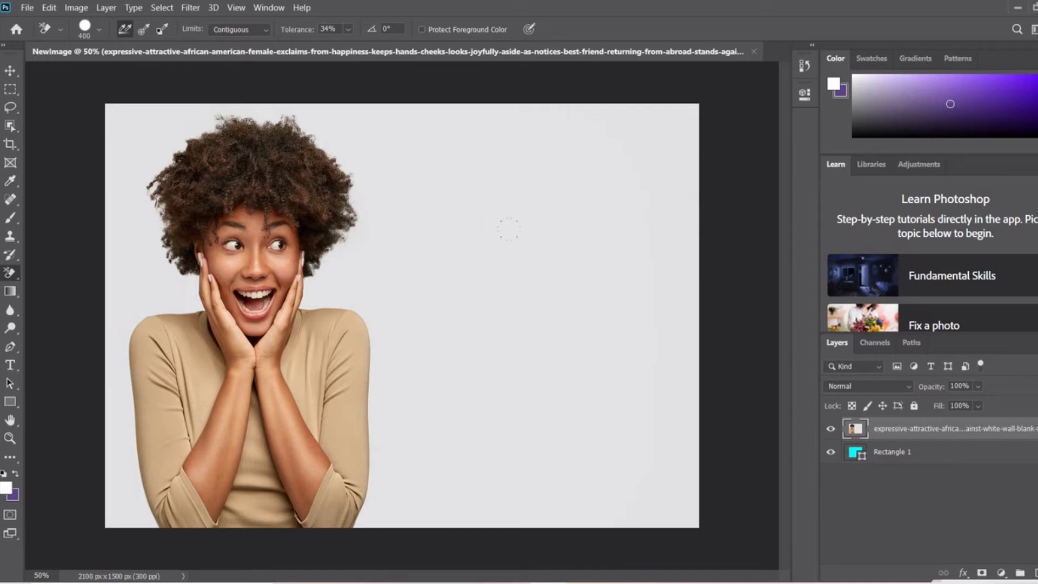
Erase the grey background across the right half of the photo with a 600 px brush at 34% tolerance.
{"action": "left_click", "coordinate": [347, 29]}
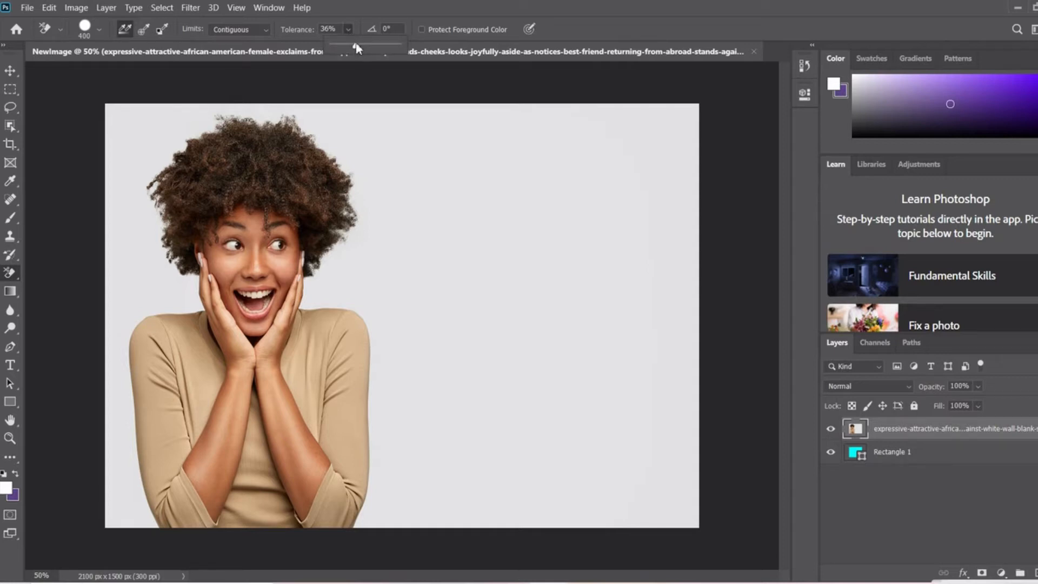
{"action": "left_click_drag", "start_coordinate": [355, 46], "coordinate": [355, 45]}
{"action": "key", "text": "bracketright"}
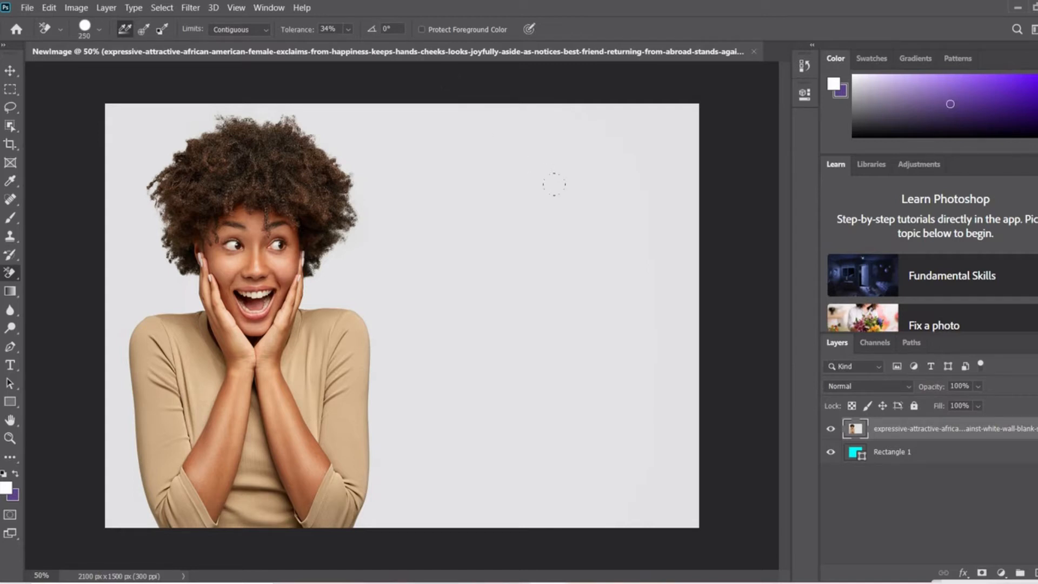
{"action": "key", "text": "bracketright"}
{"action": "key", "text": "bracketright"}
{"action": "key", "text": "bracketleft"}
{"action": "key", "text": "bracketleft"}
{"action": "key", "text": "bracketleft"}
{"action": "key", "text": "bracketleft"}
{"action": "left_click", "coordinate": [579, 208]}
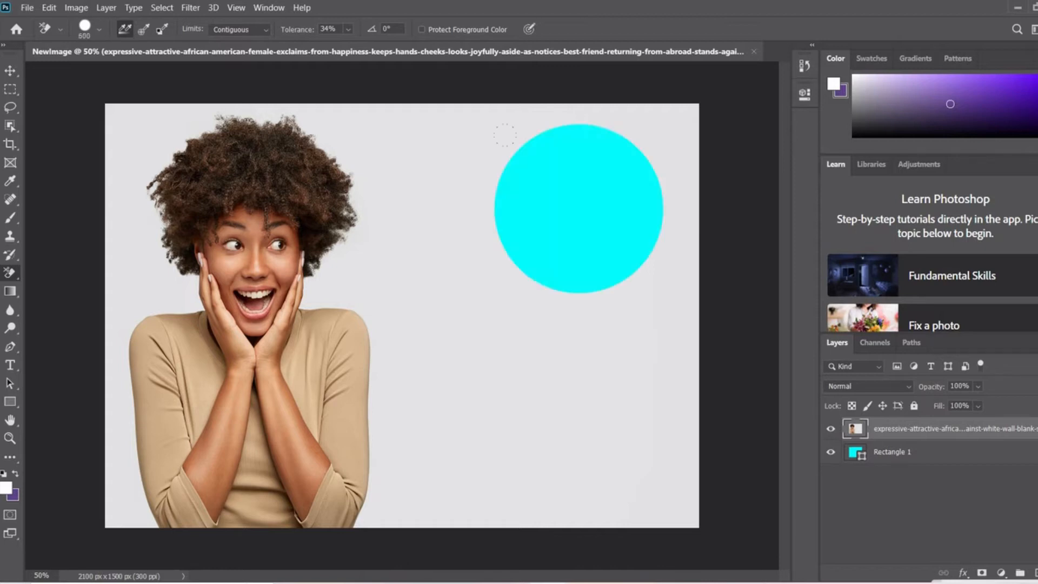
{"action": "left_click", "coordinate": [571, 320]}
{"action": "left_click", "coordinate": [580, 446]}
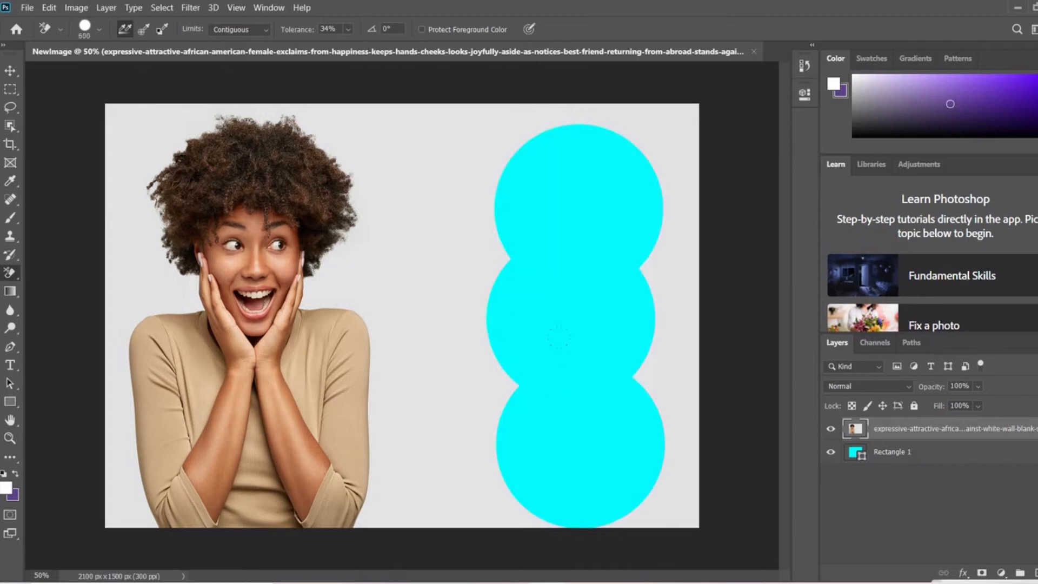
{"action": "left_click", "coordinate": [667, 354]}
{"action": "left_click", "coordinate": [684, 250]}
{"action": "left_click", "coordinate": [674, 145]}
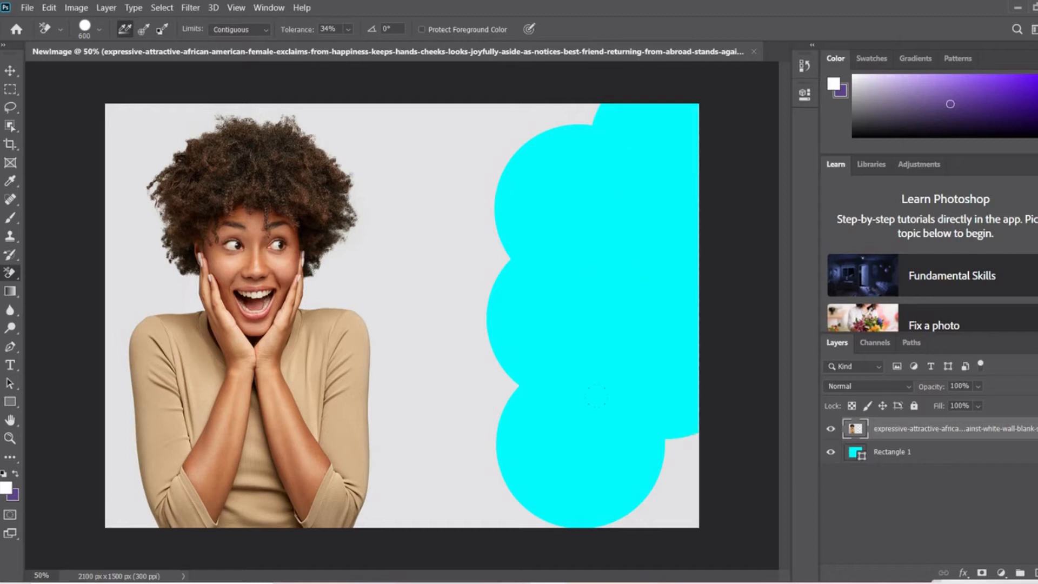
{"action": "left_click", "coordinate": [672, 474]}
{"action": "left_click", "coordinate": [472, 475]}
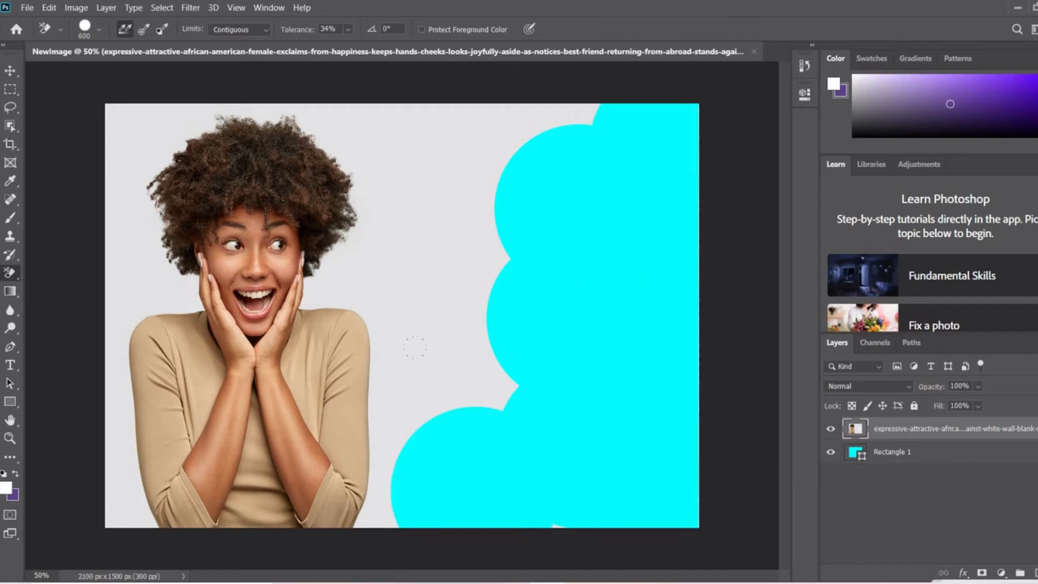
{"action": "left_click", "coordinate": [479, 373]}
{"action": "left_click", "coordinate": [469, 235]}
{"action": "left_click", "coordinate": [490, 113]}
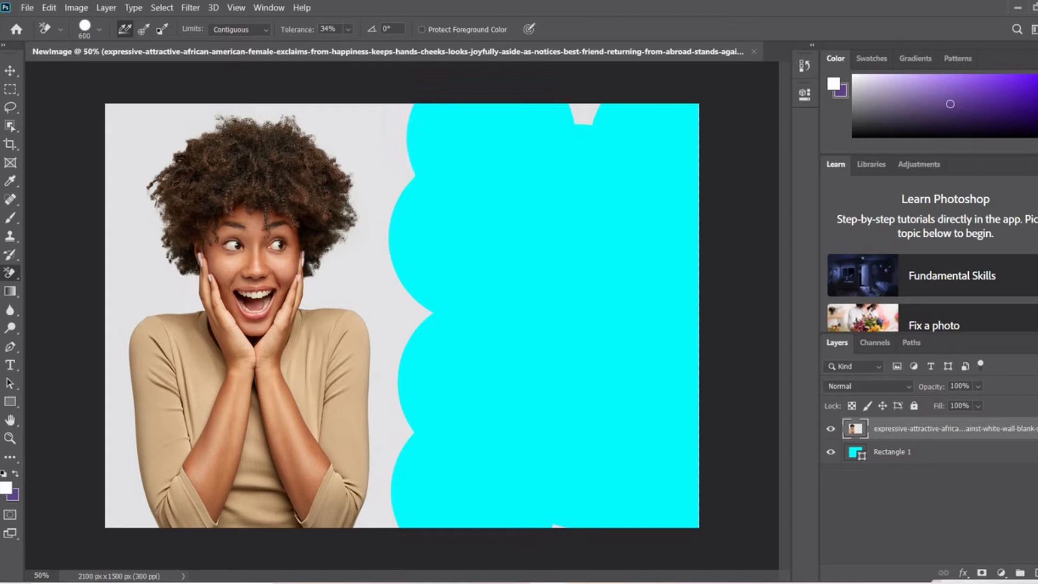
{"action": "left_click", "coordinate": [584, 114]}
Erase the grey background along the right edge of the woman's hair with a 300 px brush.
{"action": "left_click", "coordinate": [376, 140]}
{"action": "left_click", "coordinate": [380, 201]}
{"action": "left_click", "coordinate": [365, 264]}
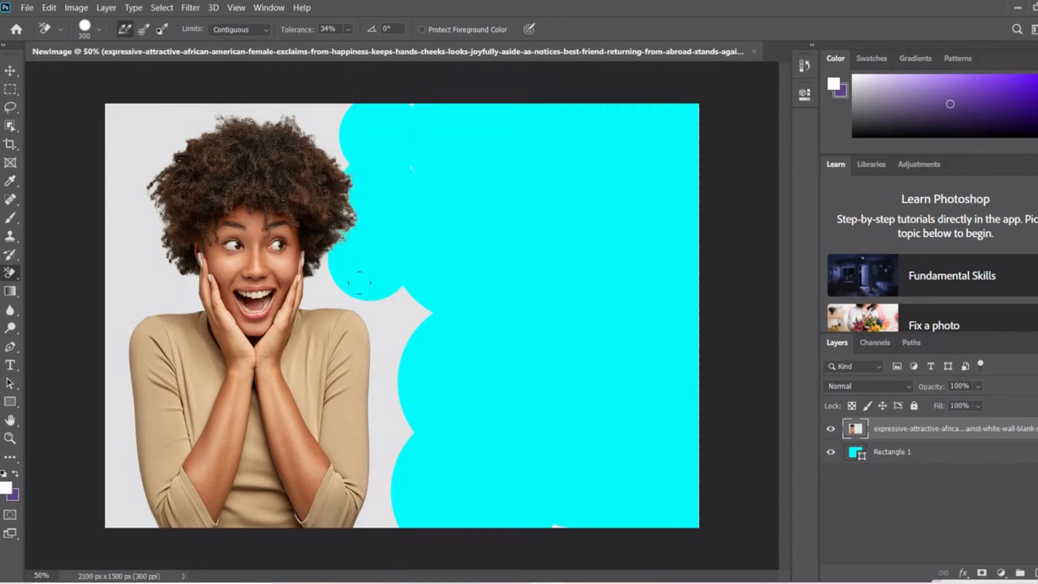
Erase the grey background along the outer edge of the sleeve on the photo's right with 200 px and 125 px brushes.
{"action": "left_click", "coordinate": [385, 321]}
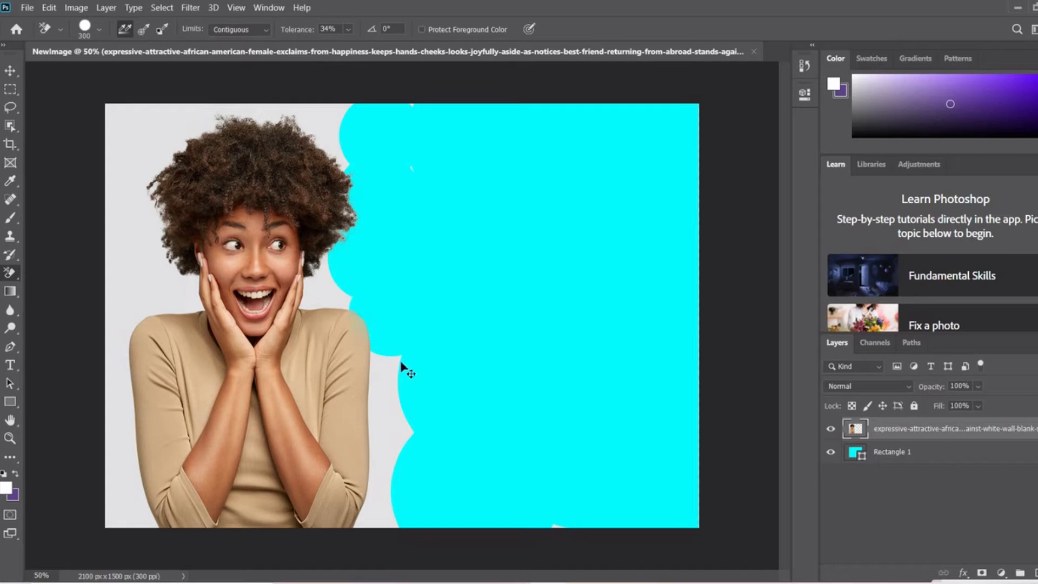
{"action": "key", "text": "ctrl+z"}
{"action": "key", "text": "bracketleft"}
{"action": "left_click", "coordinate": [396, 315]}
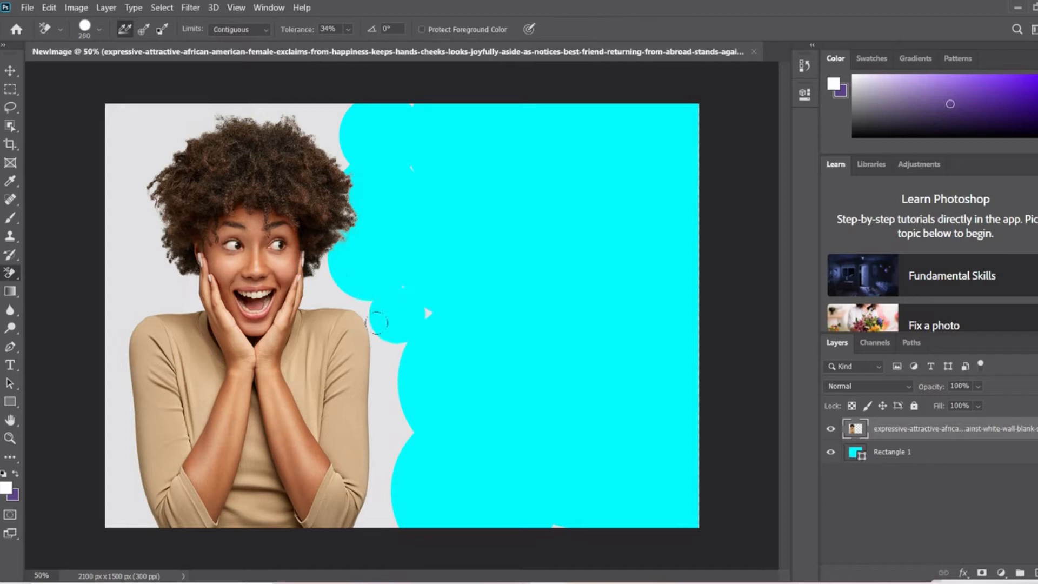
{"action": "left_click", "coordinate": [382, 356]}
{"action": "left_click", "coordinate": [389, 420]}
{"action": "left_click", "coordinate": [382, 476]}
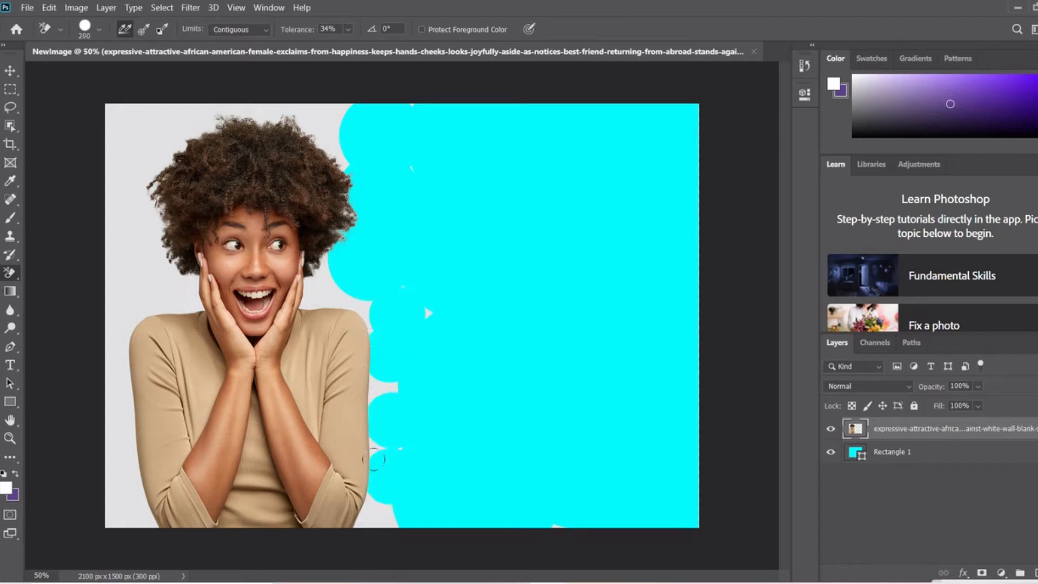
{"action": "left_click", "coordinate": [363, 494]}
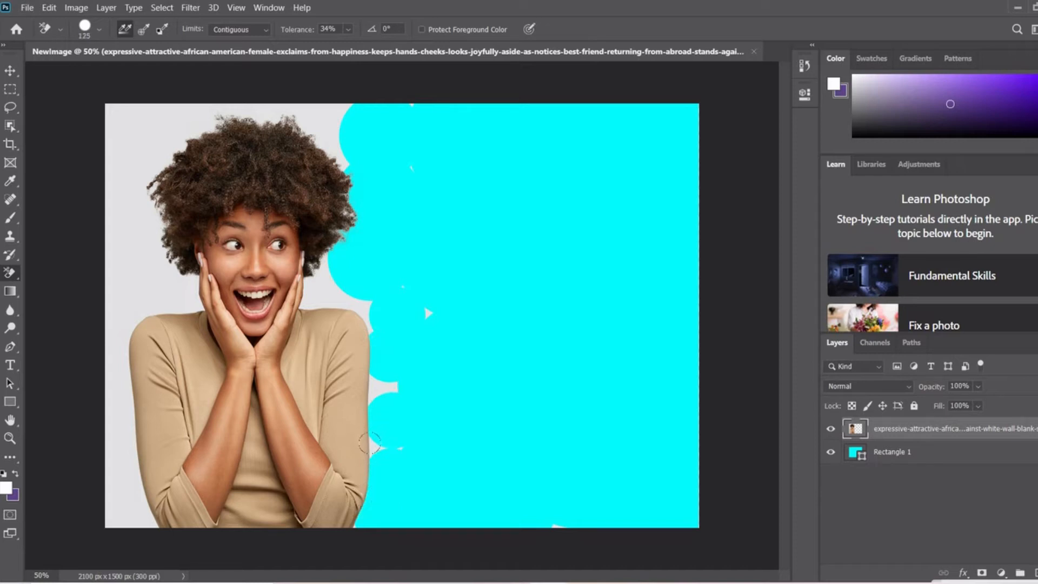
{"action": "left_click", "coordinate": [370, 441]}
{"action": "left_click", "coordinate": [368, 384]}
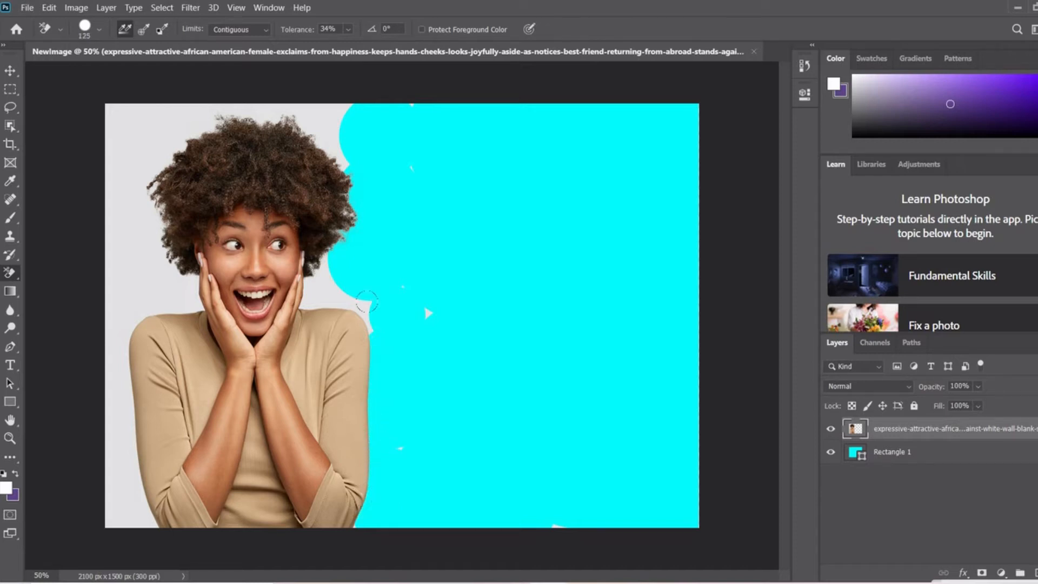
Erase the grey between the right-hand shoulder, the hand and the lower hair with a 90 px brush.
{"action": "key", "text": "bracketleft"}
{"action": "key", "text": "bracketleft"}
{"action": "left_click", "coordinate": [325, 294]}
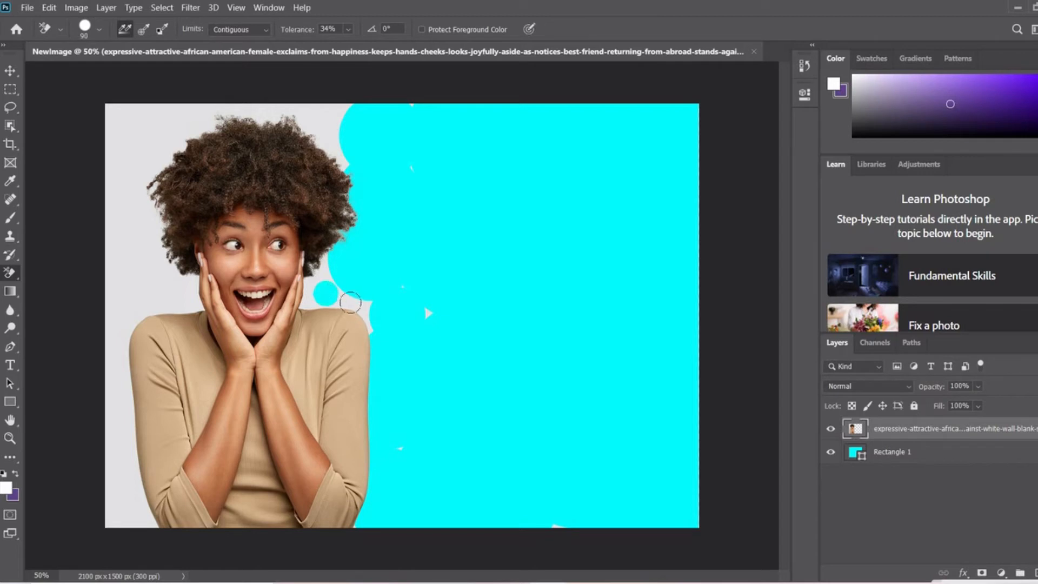
{"action": "left_click", "coordinate": [359, 307]}
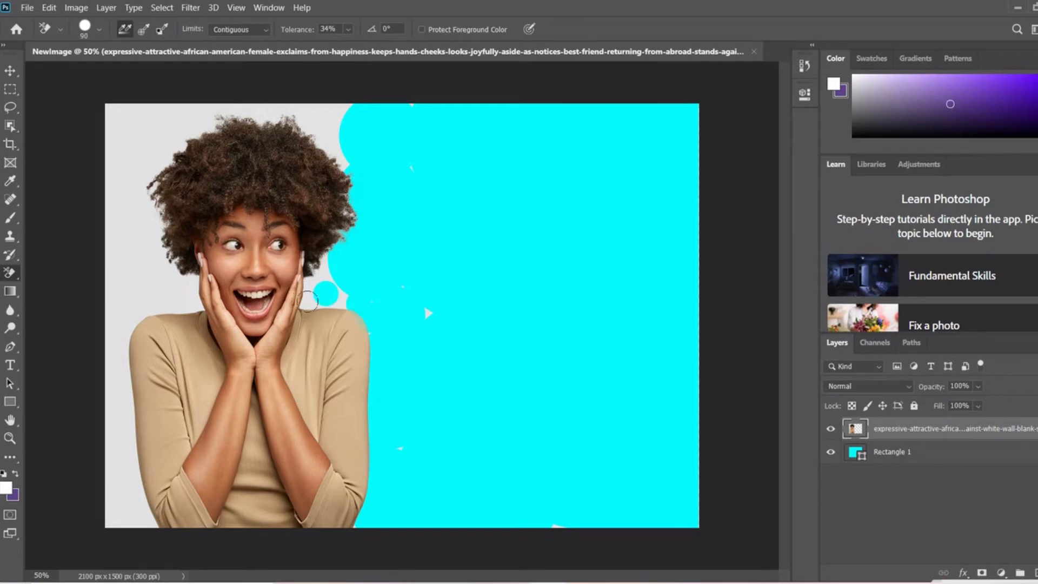
{"action": "left_click", "coordinate": [312, 303]}
{"action": "left_click", "coordinate": [340, 297]}
{"action": "left_click", "coordinate": [325, 268]}
{"action": "left_click", "coordinate": [311, 280]}
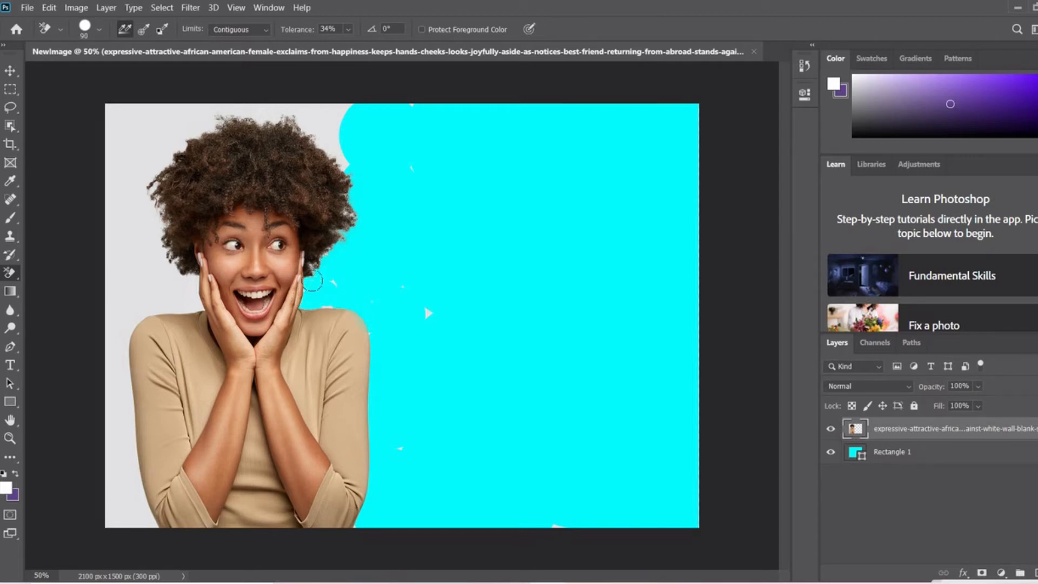
Erase part of the grey area above the hair's upper right side with the 90 px brush.
{"action": "left_click", "coordinate": [331, 138]}
{"action": "left_click", "coordinate": [321, 118]}
{"action": "left_click", "coordinate": [337, 113]}
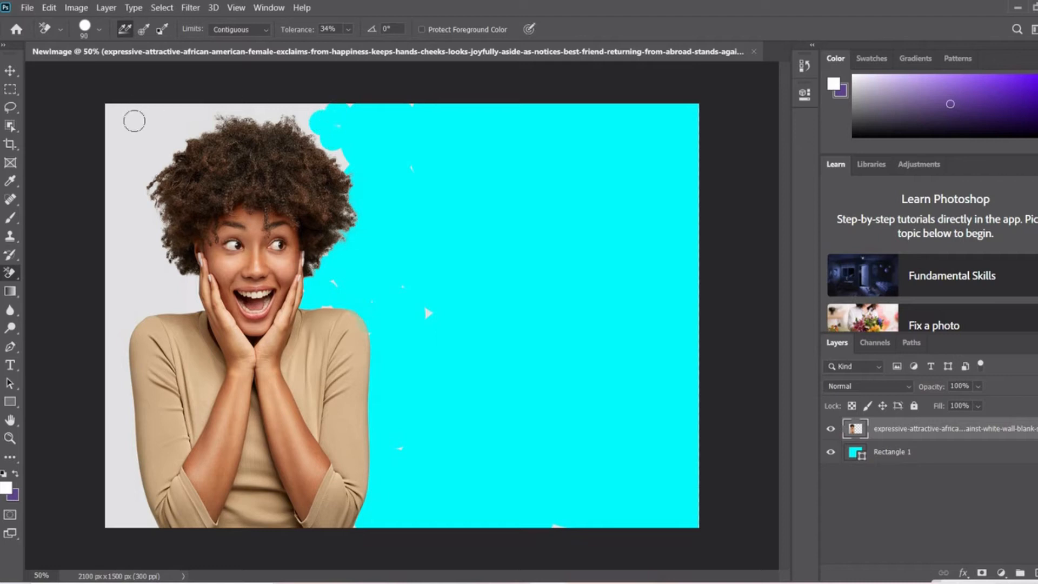
Erase the grey background along the photo's whole left side, beside the hair, shoulder and sleeve, with a 175 px brush.
{"action": "key", "text": "bracketright"}
{"action": "key", "text": "bracketright"}
{"action": "key", "text": "bracketright"}
{"action": "key", "text": "bracketright"}
{"action": "left_click", "coordinate": [133, 145]}
{"action": "left_click", "coordinate": [126, 233]}
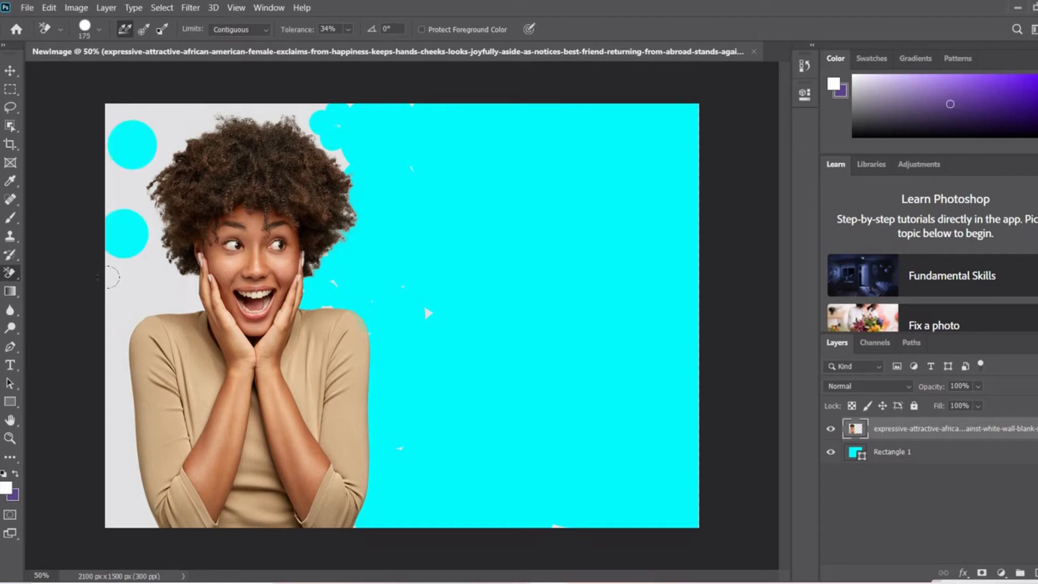
{"action": "left_click", "coordinate": [125, 290]}
{"action": "left_click", "coordinate": [159, 291]}
{"action": "left_click", "coordinate": [124, 326]}
{"action": "left_click", "coordinate": [120, 401]}
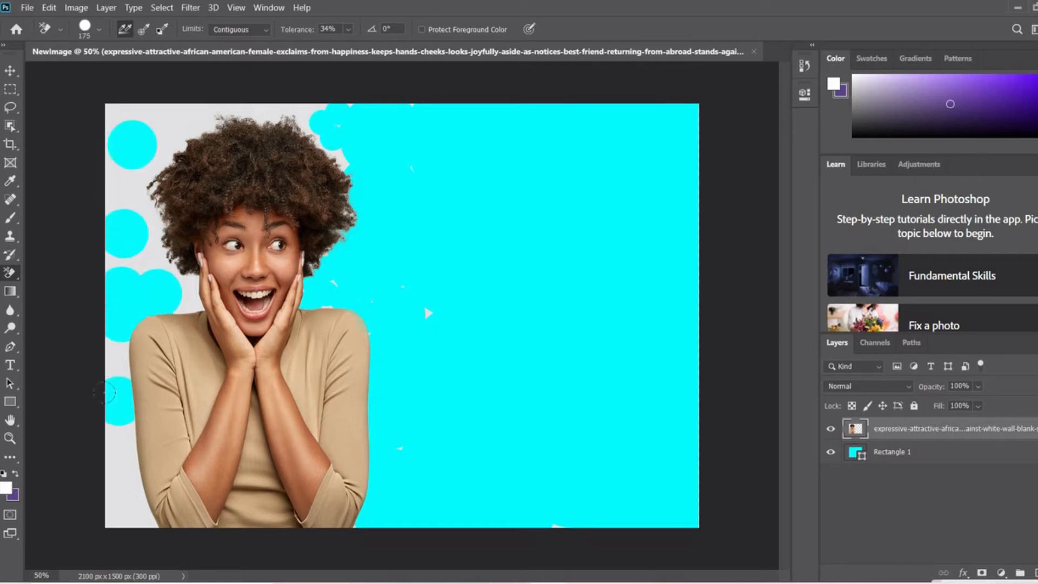
{"action": "left_click", "coordinate": [123, 469]}
{"action": "left_click", "coordinate": [116, 503]}
{"action": "left_click", "coordinate": [114, 434]}
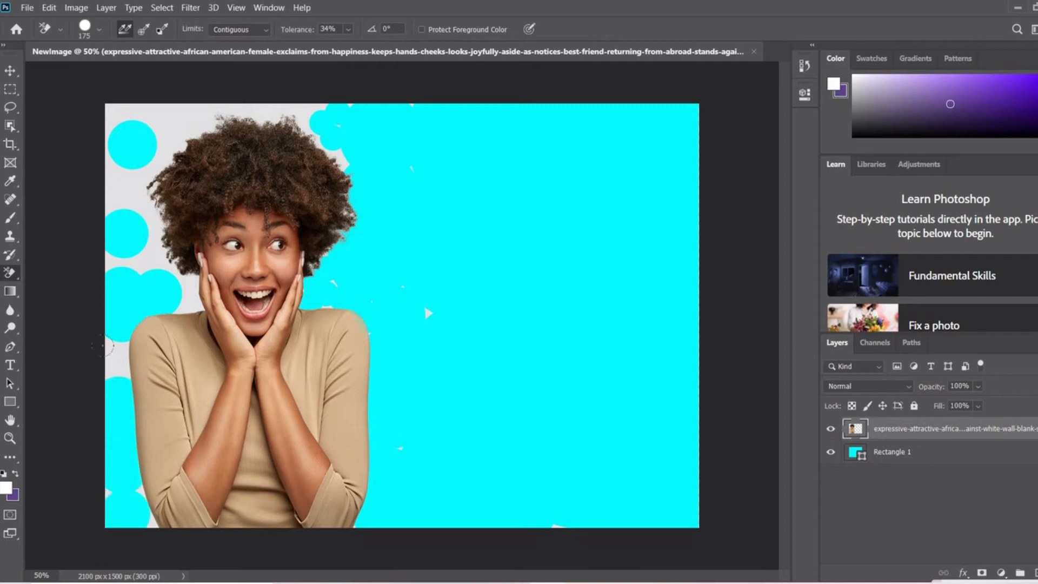
{"action": "left_click", "coordinate": [111, 357]}
{"action": "left_click", "coordinate": [122, 261]}
{"action": "left_click", "coordinate": [119, 186]}
{"action": "left_click", "coordinate": [117, 111]}
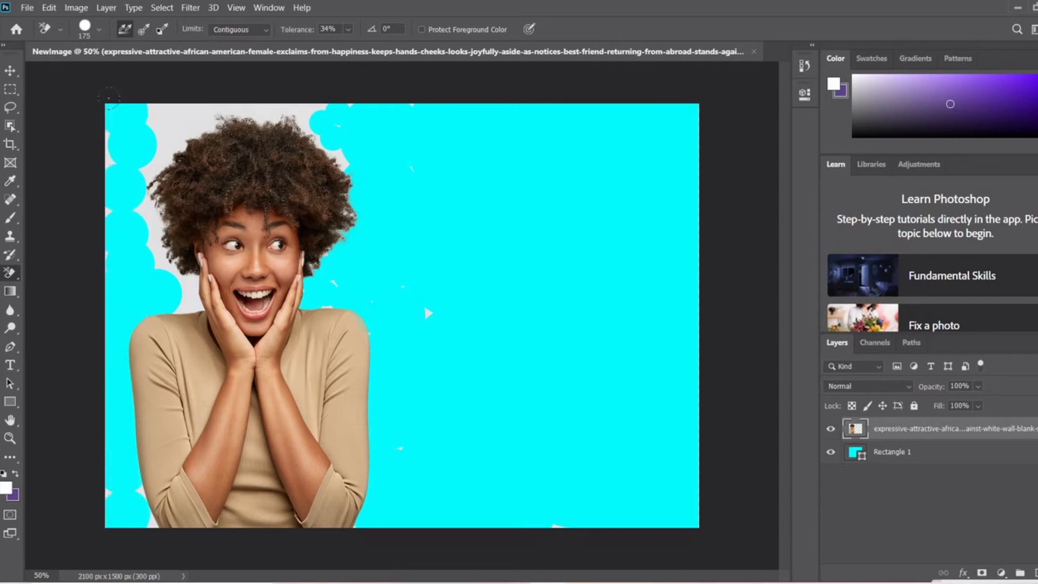
{"action": "left_click", "coordinate": [166, 114]}
{"action": "left_click", "coordinate": [118, 151]}
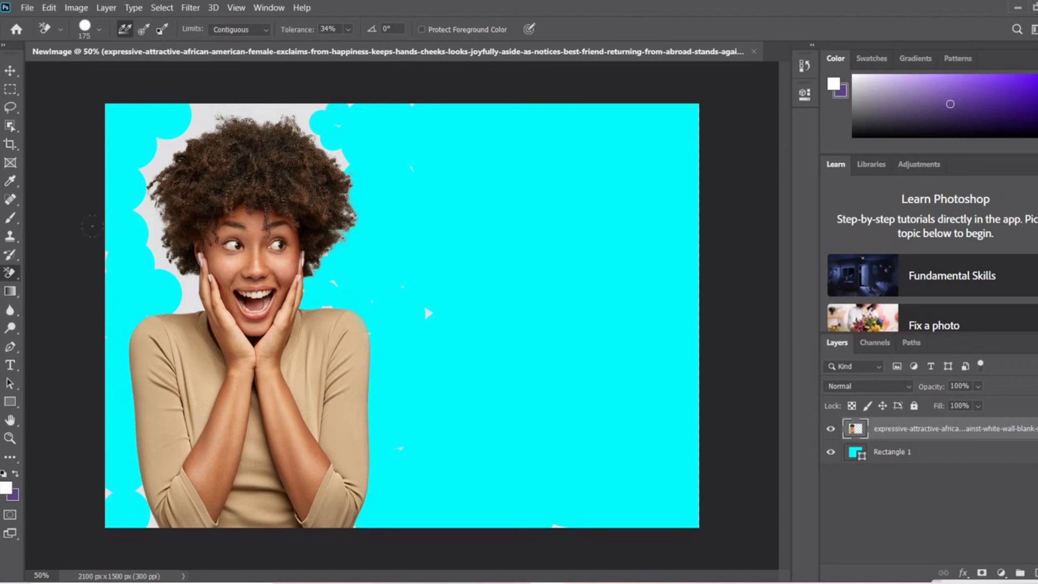
Erase the remaining grey around the left side and top of the hair, down to the left-hand shoulder, with the 175 px brush.
{"action": "left_click", "coordinate": [148, 213]}
{"action": "left_click", "coordinate": [162, 155]}
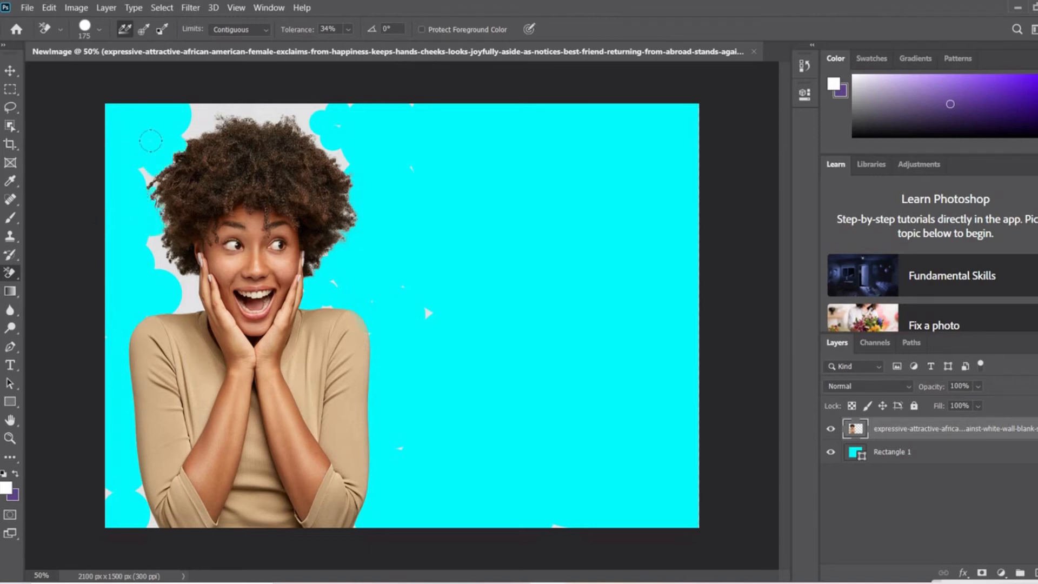
{"action": "left_click", "coordinate": [201, 118]}
{"action": "left_click", "coordinate": [252, 108]}
{"action": "left_click", "coordinate": [302, 115]}
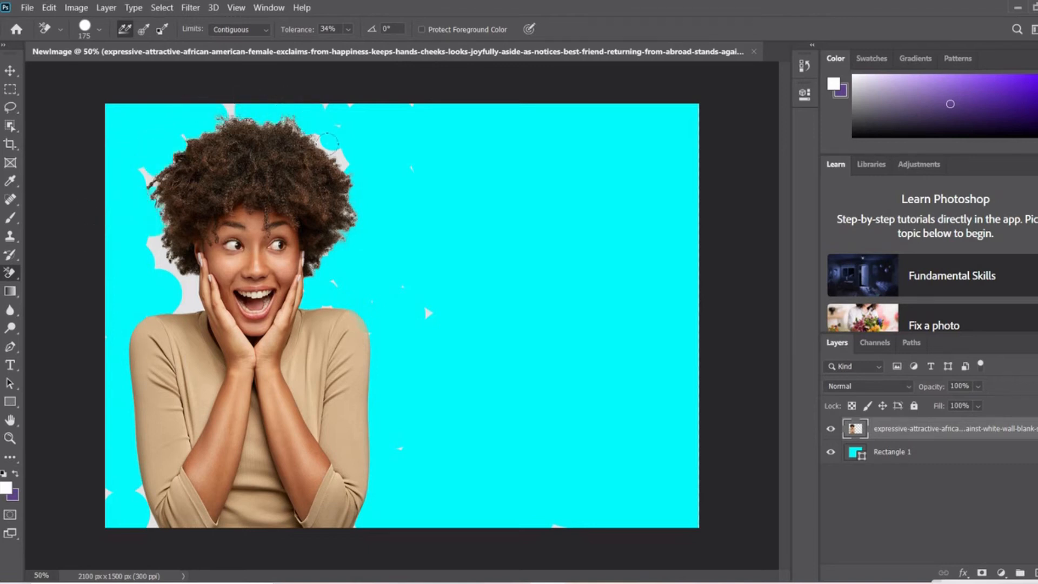
{"action": "left_click", "coordinate": [333, 156]}
{"action": "left_click", "coordinate": [227, 111]}
{"action": "left_click", "coordinate": [314, 138]}
{"action": "left_click", "coordinate": [146, 174]}
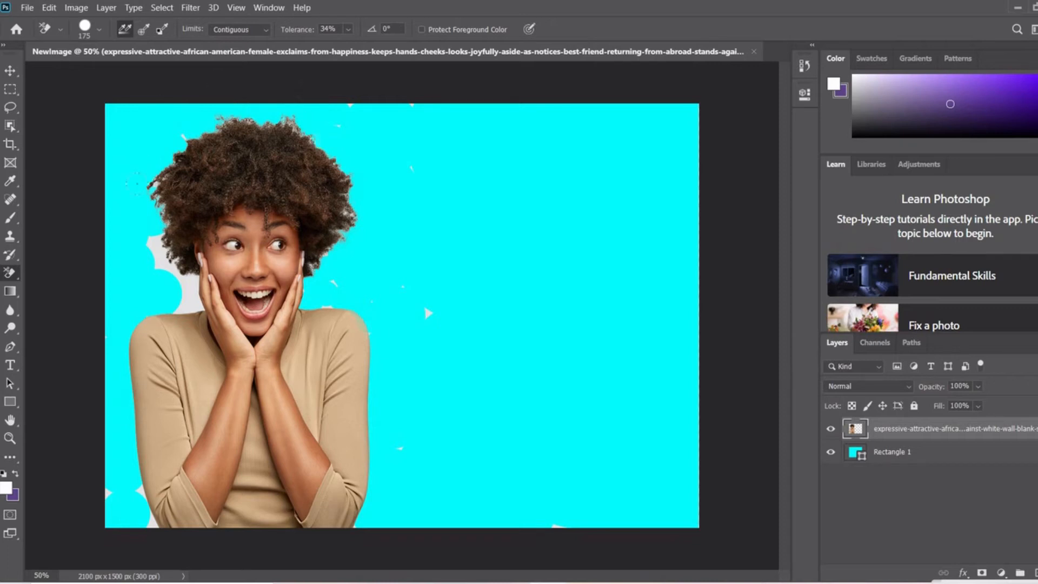
{"action": "left_click", "coordinate": [149, 237]}
{"action": "left_click", "coordinate": [175, 281]}
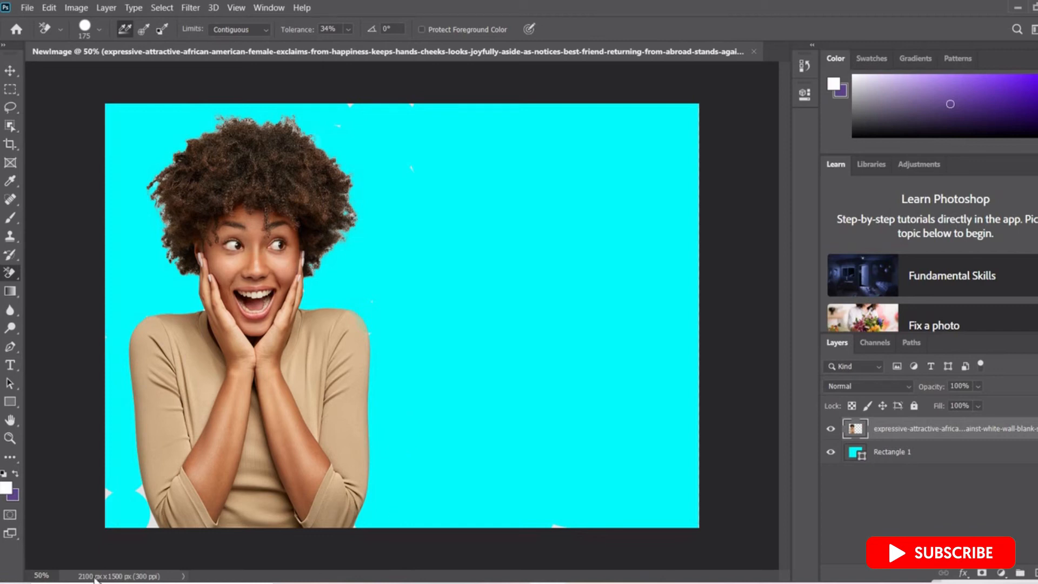
Erase light background remnants along the edges of the hair with a 50 px brush, working at 150% zoom.
{"action": "left_click", "coordinate": [42, 576]}
{"action": "key", "text": "BackSpace"}
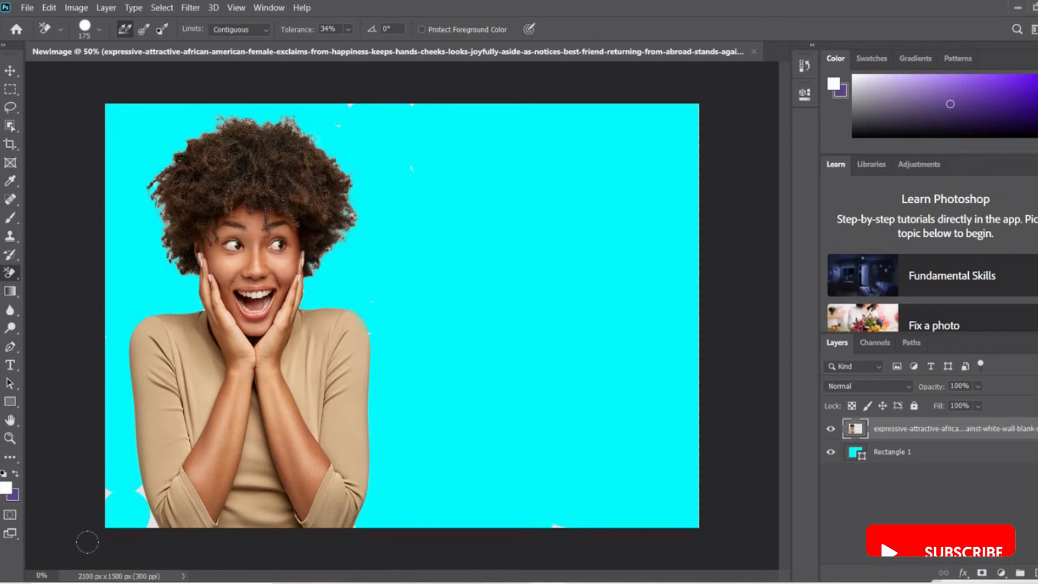
{"action": "type", "text": "15"}
{"action": "key", "text": "Return"}
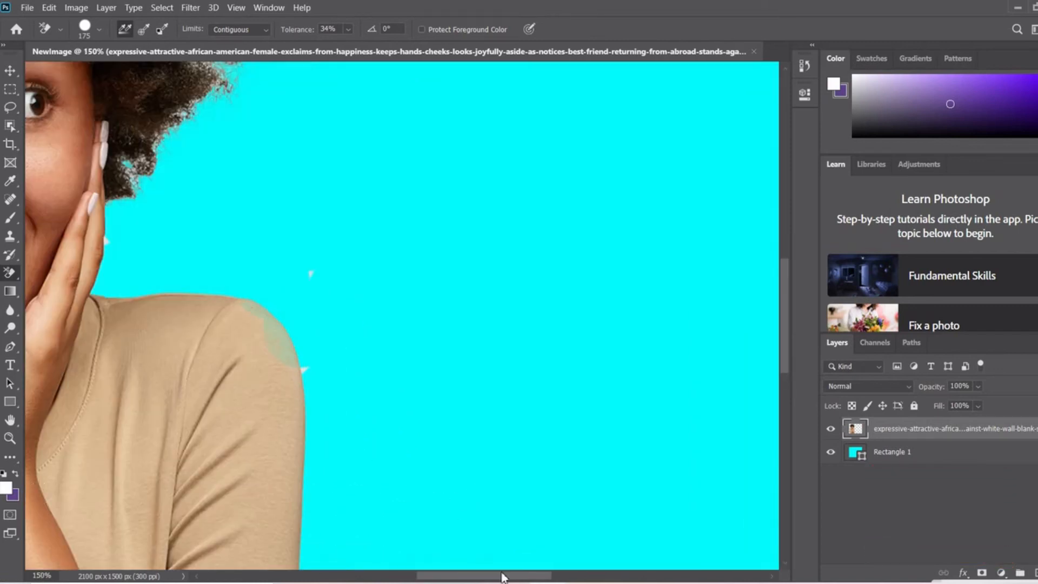
{"action": "left_click_drag", "start_coordinate": [502, 577], "coordinate": [417, 578]}
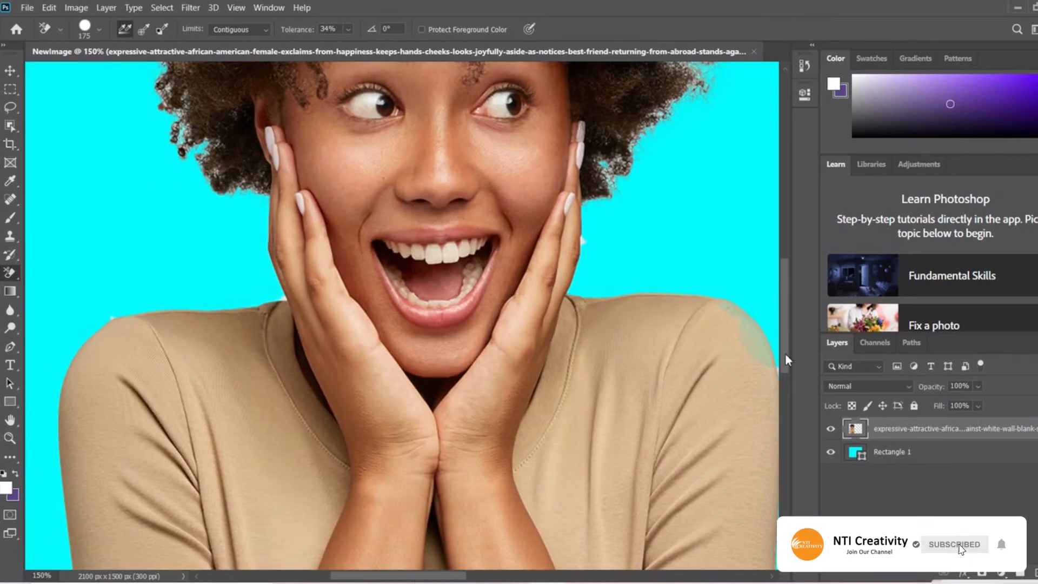
{"action": "left_click_drag", "start_coordinate": [786, 352], "coordinate": [785, 276]}
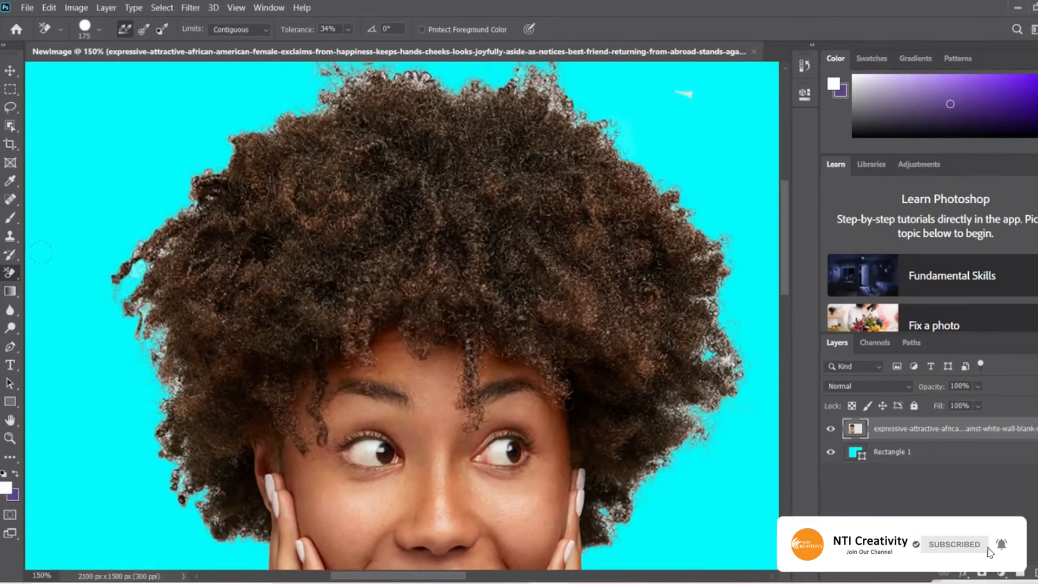
{"action": "key", "text": "bracketleft"}
{"action": "key", "text": "bracketleft"}
{"action": "key", "text": "bracketleft"}
{"action": "key", "text": "bracketleft"}
{"action": "key", "text": "bracketleft"}
{"action": "key", "text": "bracketleft"}
{"action": "key", "text": "bracketleft"}
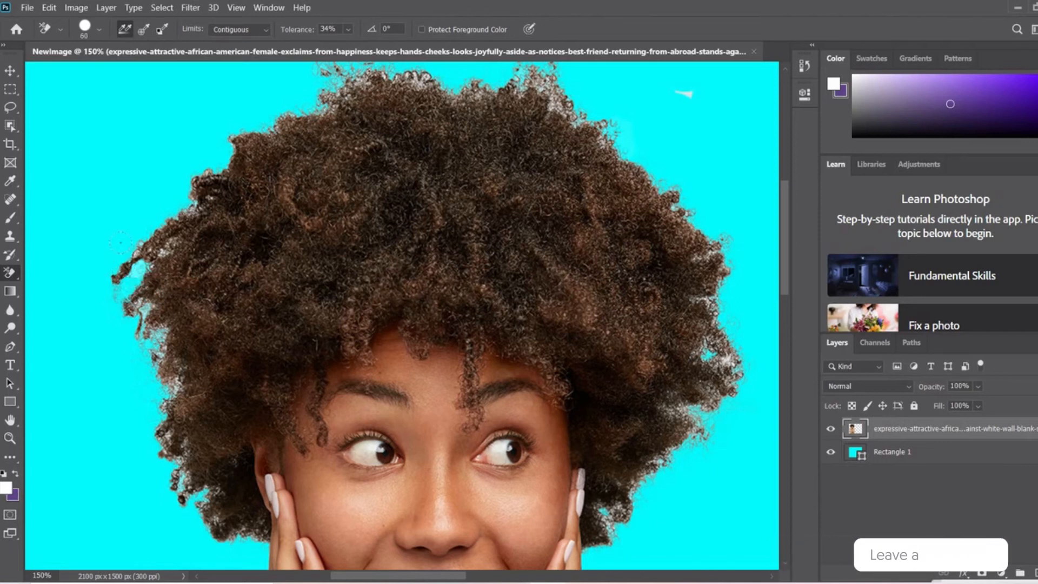
{"action": "key", "text": "bracketleft"}
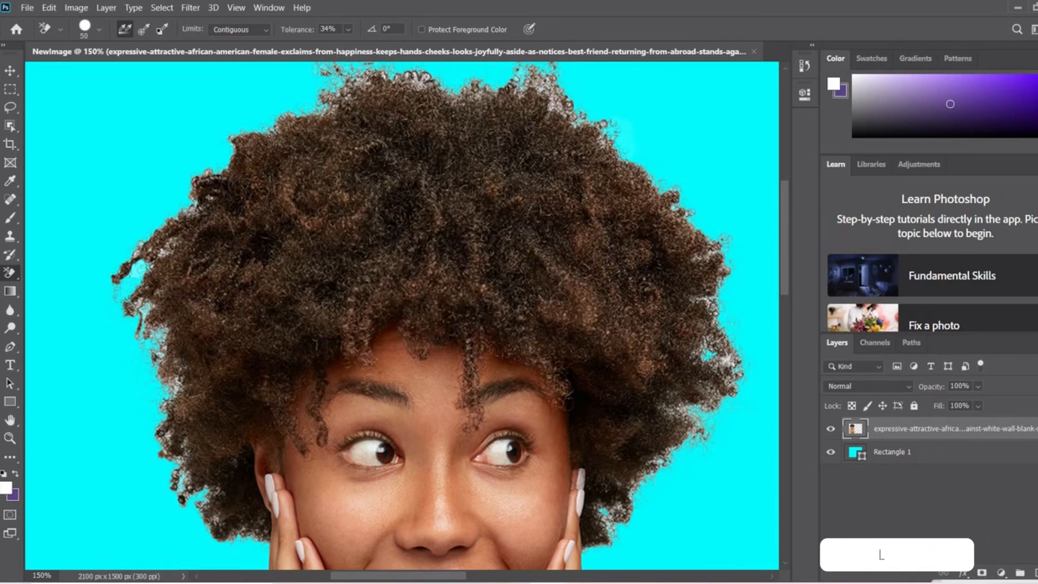
{"action": "left_click", "coordinate": [660, 441]}
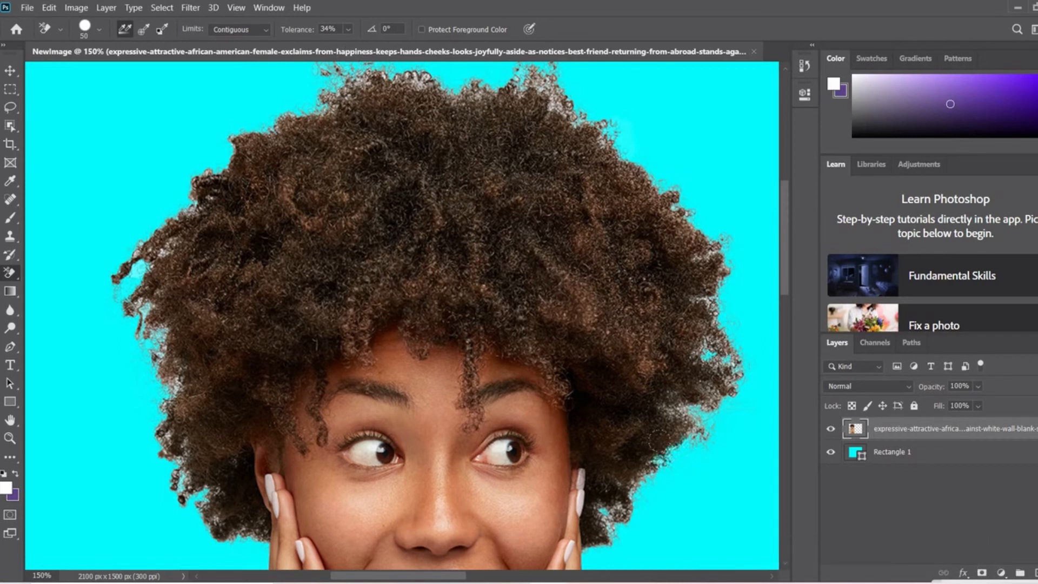
{"action": "left_click", "coordinate": [545, 85]}
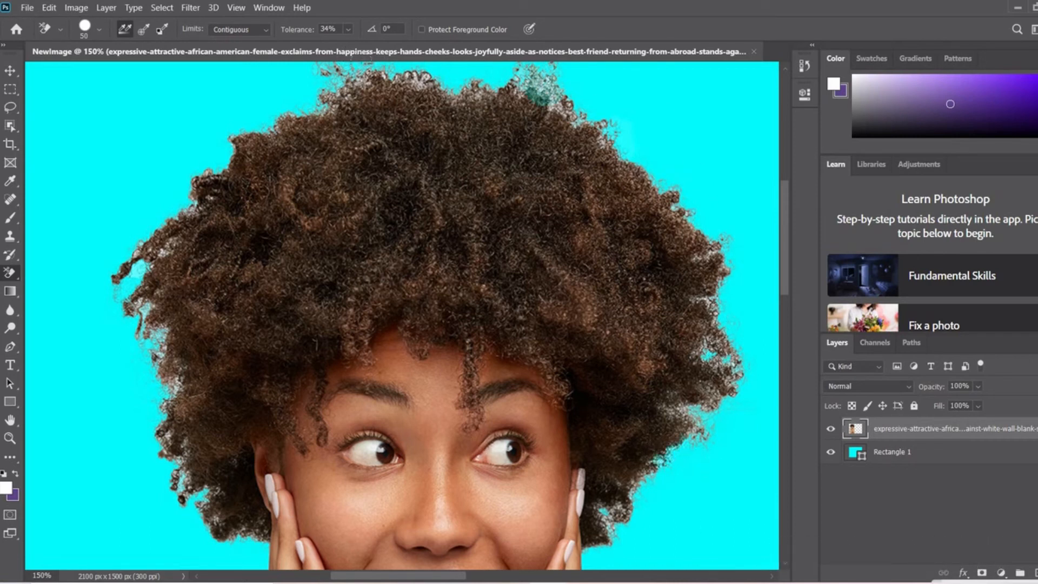
{"action": "left_click", "coordinate": [416, 81]}
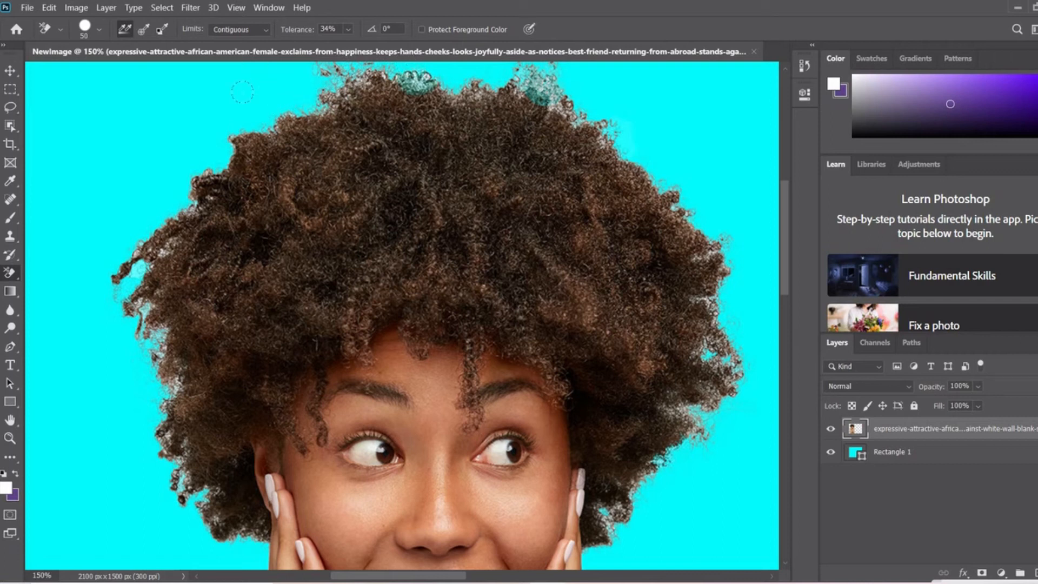
{"action": "left_click_drag", "start_coordinate": [157, 341], "coordinate": [158, 363]}
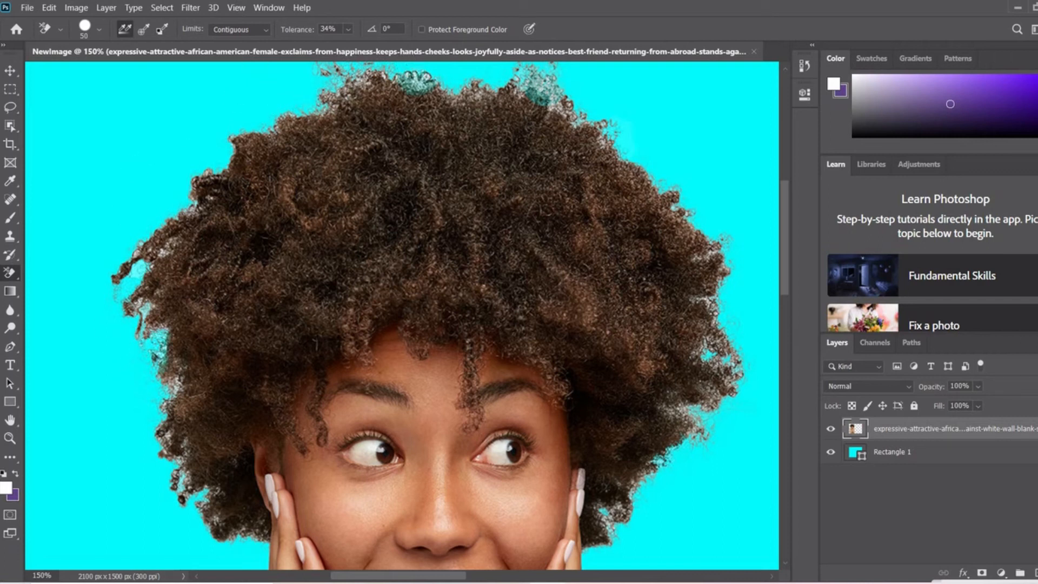
Raise the Background Eraser's tolerance to 72% and lower it again to 1%.
{"action": "left_click", "coordinate": [348, 30]}
{"action": "left_click_drag", "start_coordinate": [355, 45], "coordinate": [381, 46]}
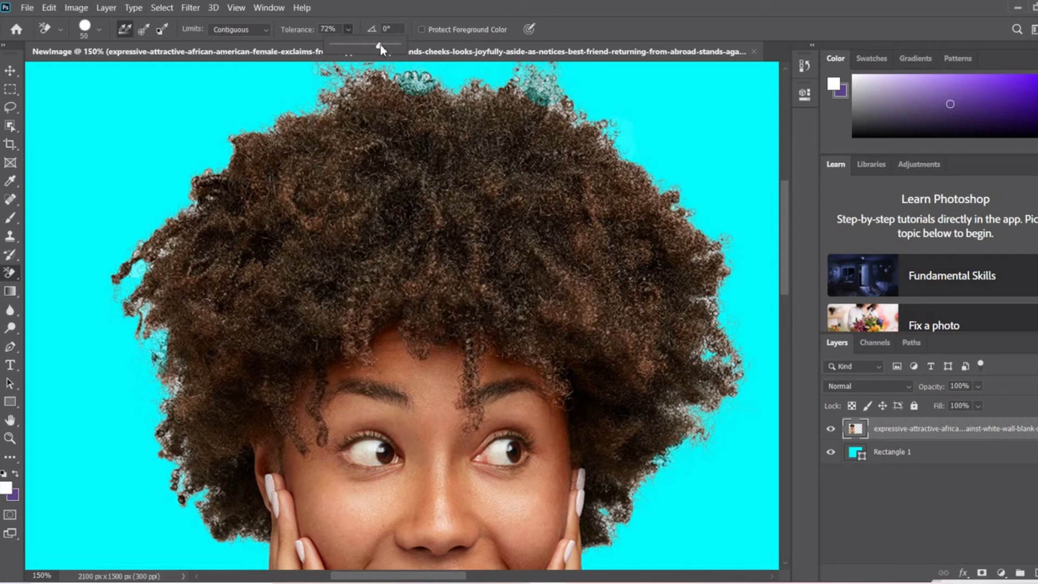
{"action": "left_click", "coordinate": [83, 145]}
{"action": "left_click", "coordinate": [348, 29]}
{"action": "left_click_drag", "start_coordinate": [361, 46], "coordinate": [313, 45]}
{"action": "left_click", "coordinate": [129, 295]}
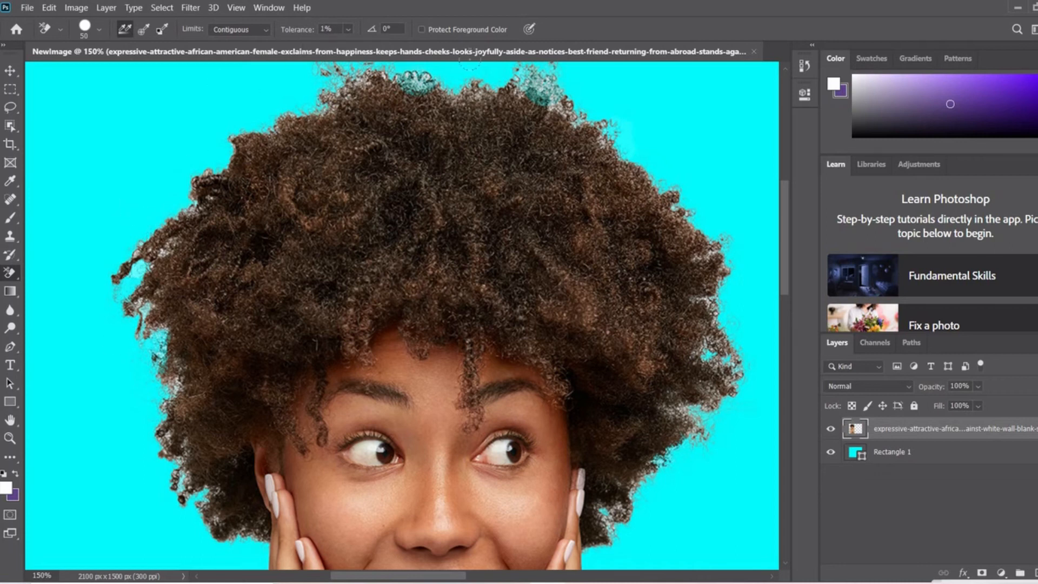
Check the full cutout at 50% zoom against transparency by hiding the Rectangle 1 layer, and show the layer again.
{"action": "left_click", "coordinate": [43, 576]}
{"action": "type", "text": "50"}
{"action": "key", "text": "Return"}
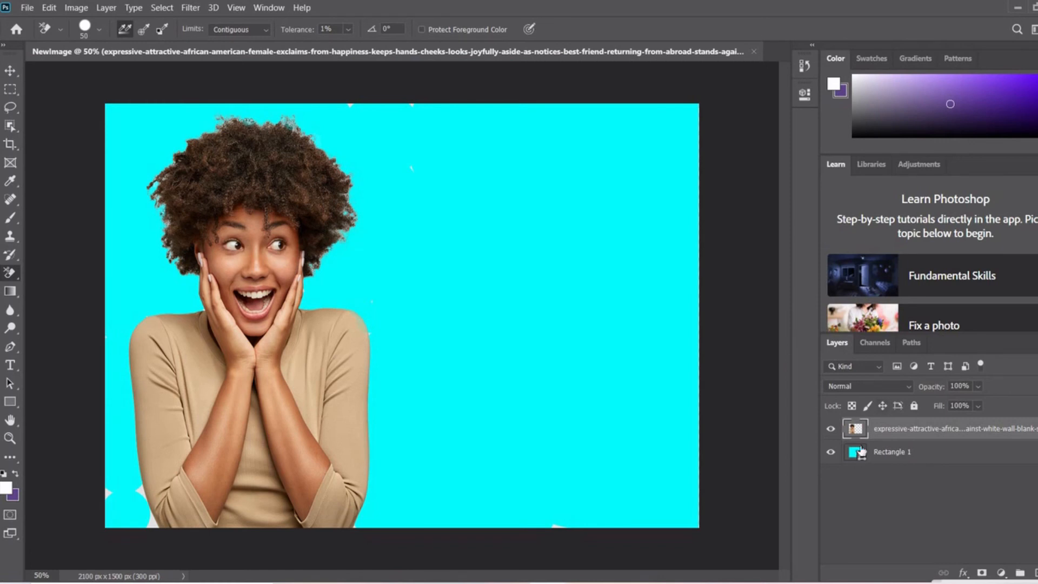
{"action": "left_click", "coordinate": [922, 456]}
{"action": "left_click", "coordinate": [831, 453]}
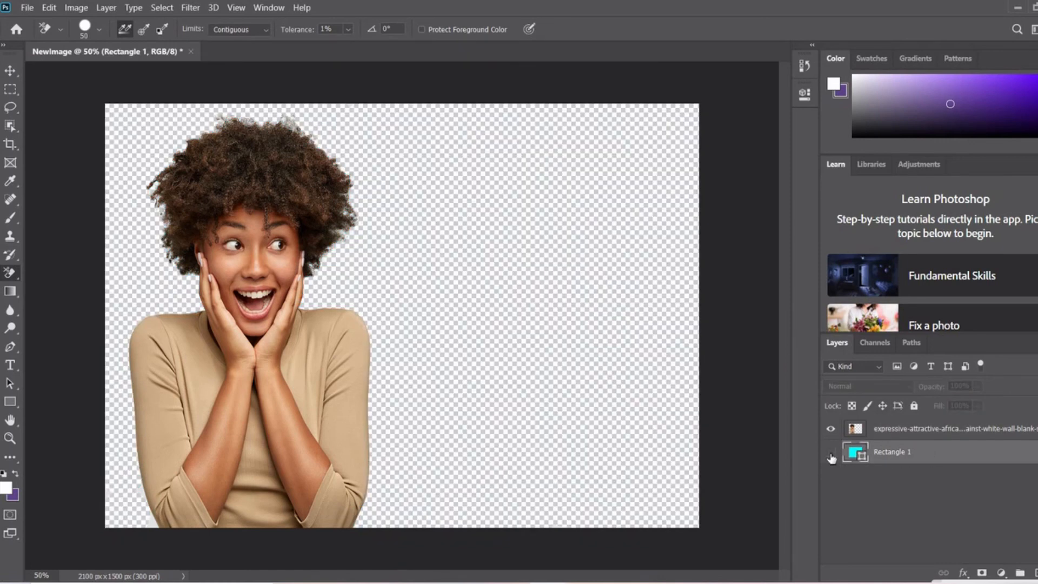
{"action": "left_click", "coordinate": [831, 454]}
Erase the leftover grey patches beside the lower left sleeve on the photo layer.
{"action": "left_click", "coordinate": [963, 430]}
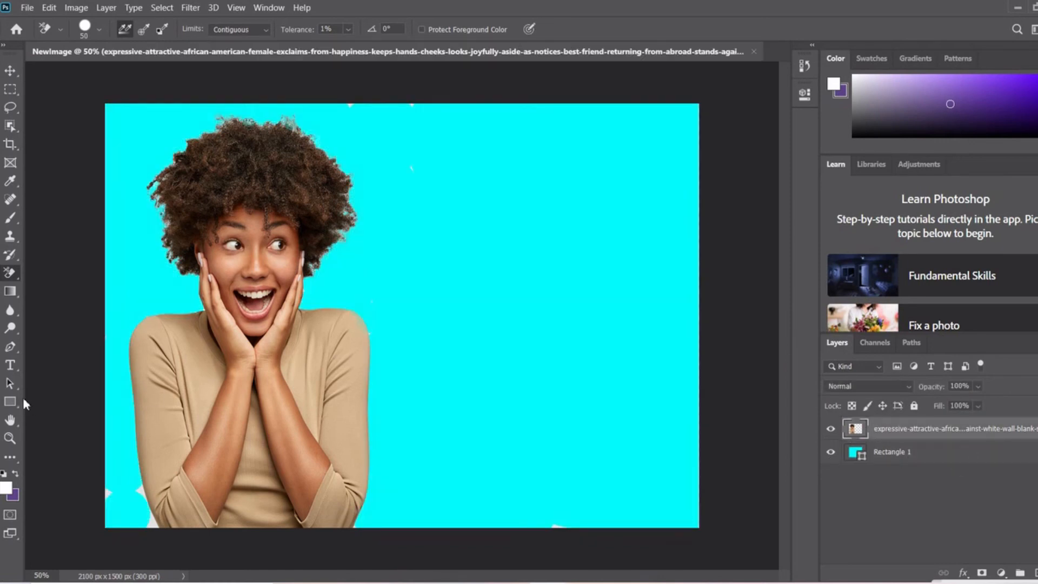
{"action": "mouse_move", "coordinate": [108, 494]}
{"action": "left_mouse_down"}
{"action": "mouse_move", "coordinate": [144, 492]}
{"action": "mouse_move", "coordinate": [158, 528]}
{"action": "mouse_move", "coordinate": [120, 537]}
{"action": "mouse_move", "coordinate": [150, 530]}
{"action": "left_mouse_up"}
Try yellow, purple, blue, orange-red and dark violet fills on Rectangle 1 behind the cutout, and return its fill to cyan.
{"action": "left_click", "coordinate": [988, 461]}
{"action": "left_click", "coordinate": [10, 402]}
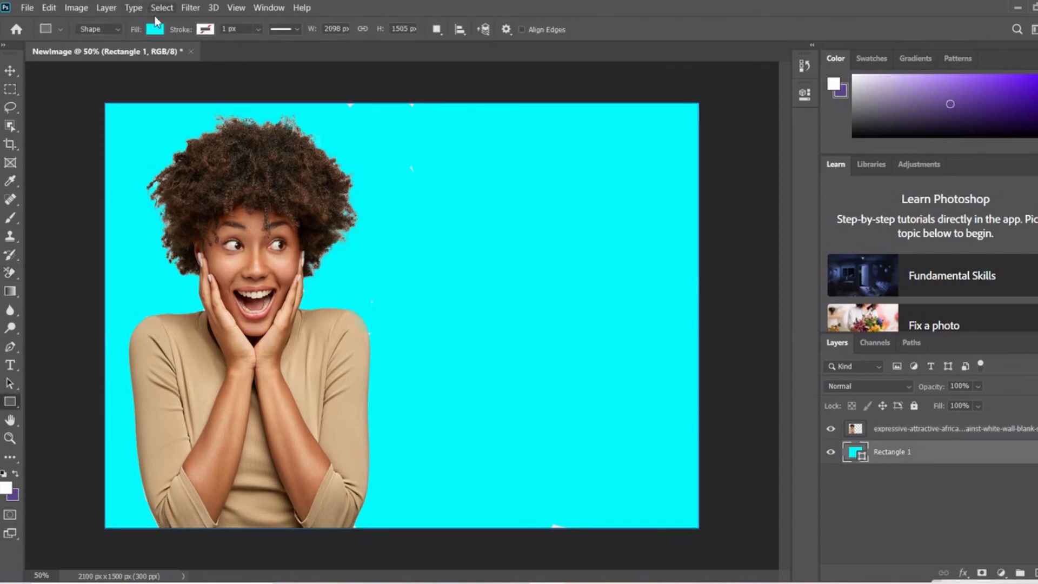
{"action": "left_click", "coordinate": [154, 30]}
{"action": "left_click", "coordinate": [78, 104]}
{"action": "left_click", "coordinate": [131, 103]}
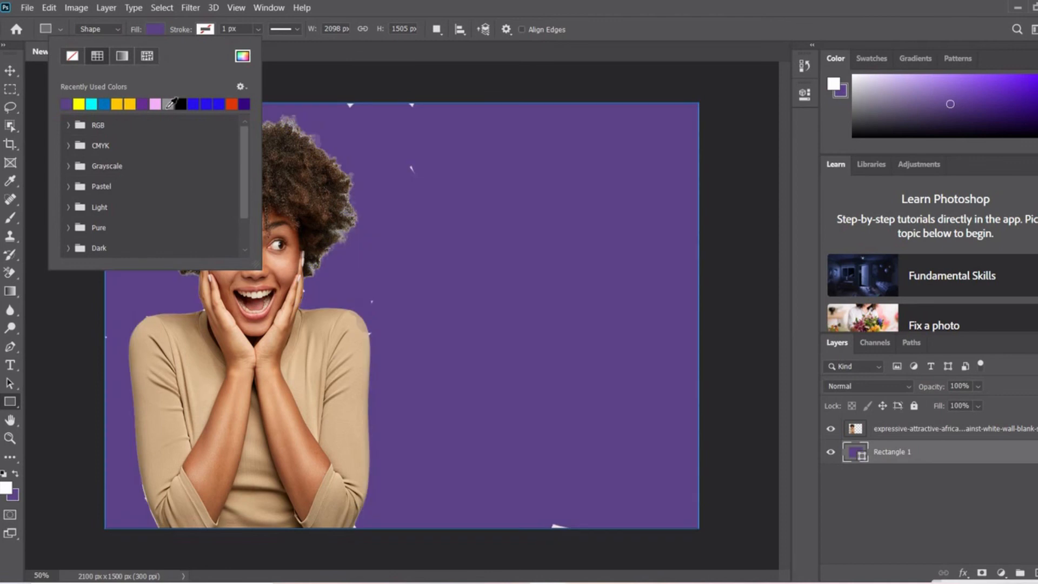
{"action": "left_click", "coordinate": [192, 107]}
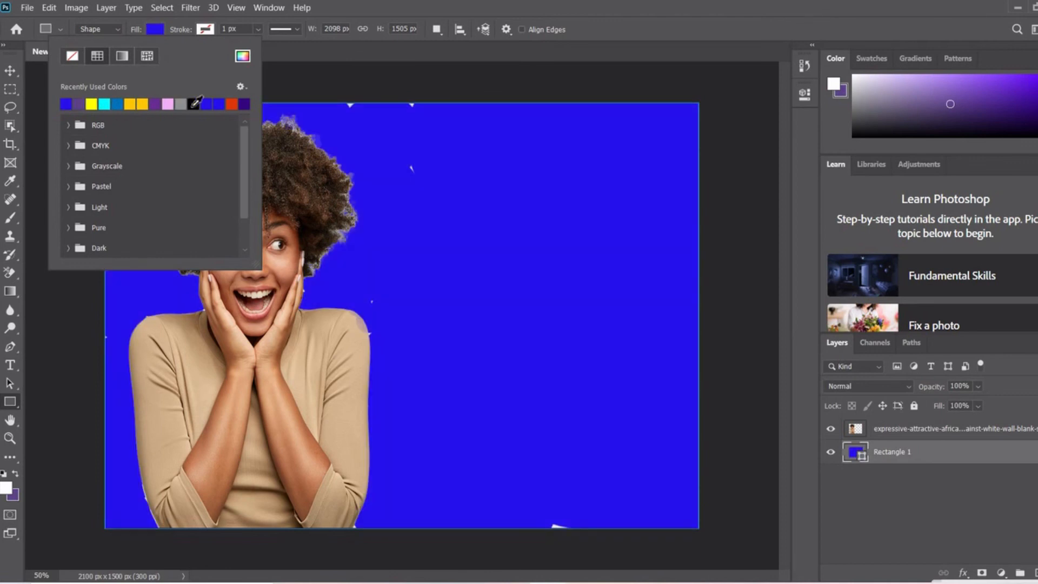
{"action": "left_click", "coordinate": [82, 109]}
{"action": "left_click", "coordinate": [234, 103]}
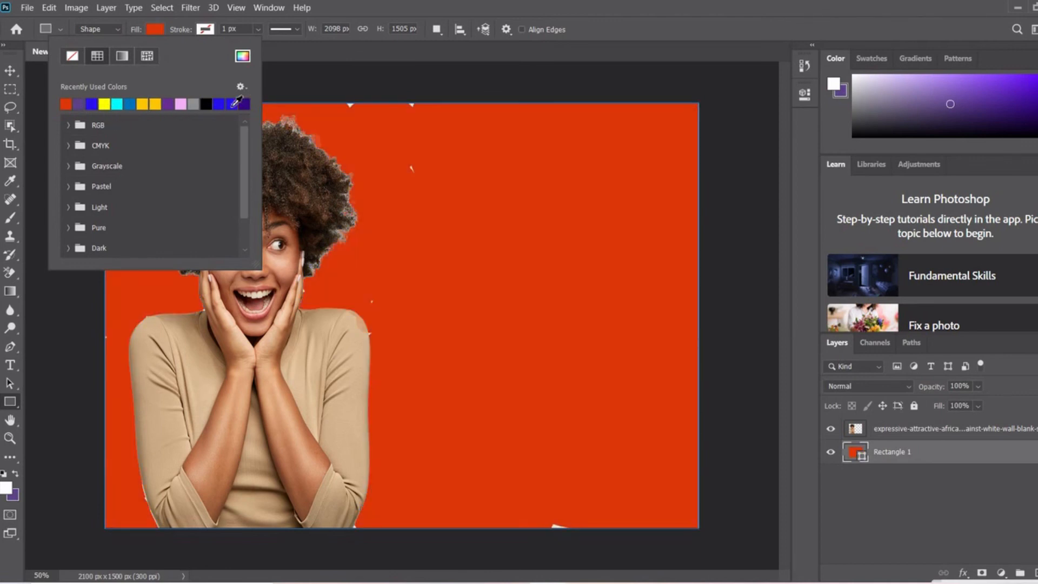
{"action": "left_click", "coordinate": [245, 103]}
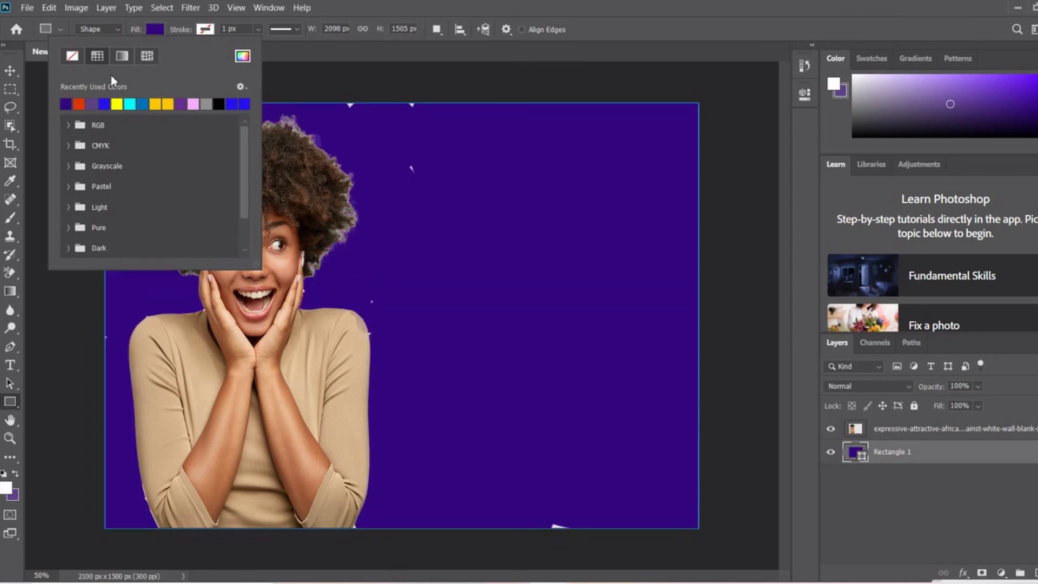
{"action": "left_click", "coordinate": [130, 104]}
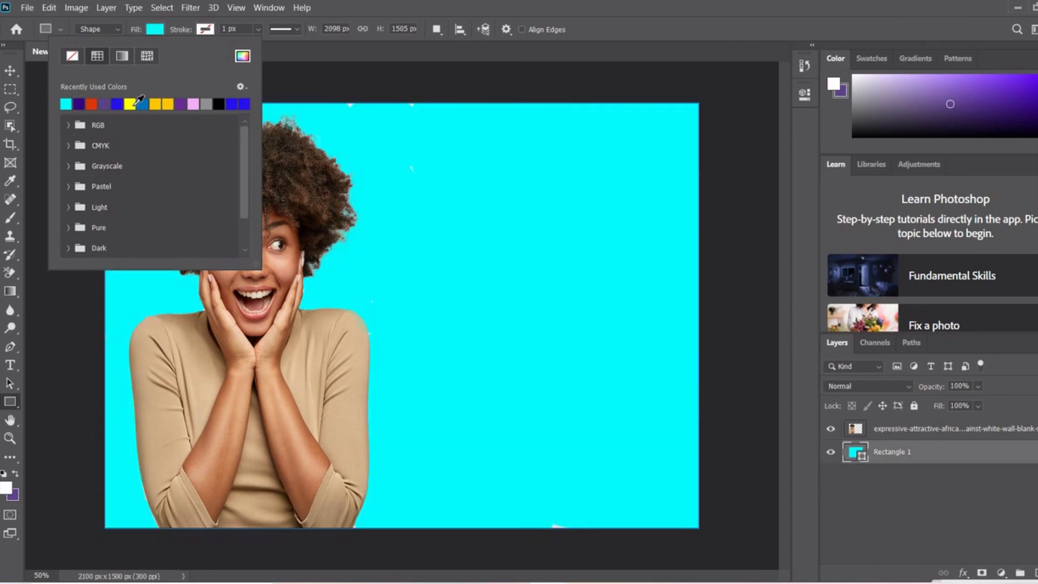
{"action": "left_click", "coordinate": [9, 70]}
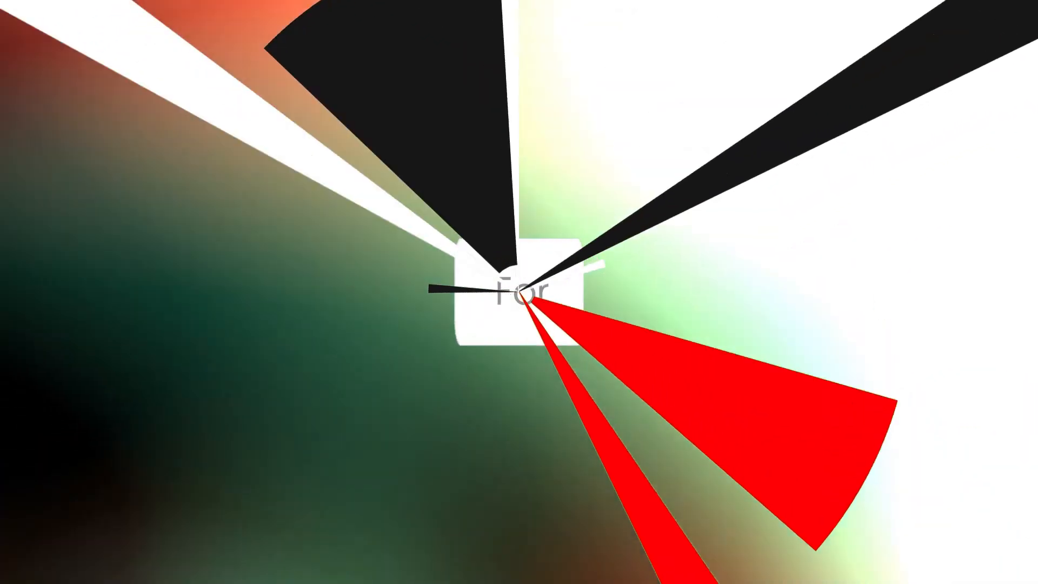